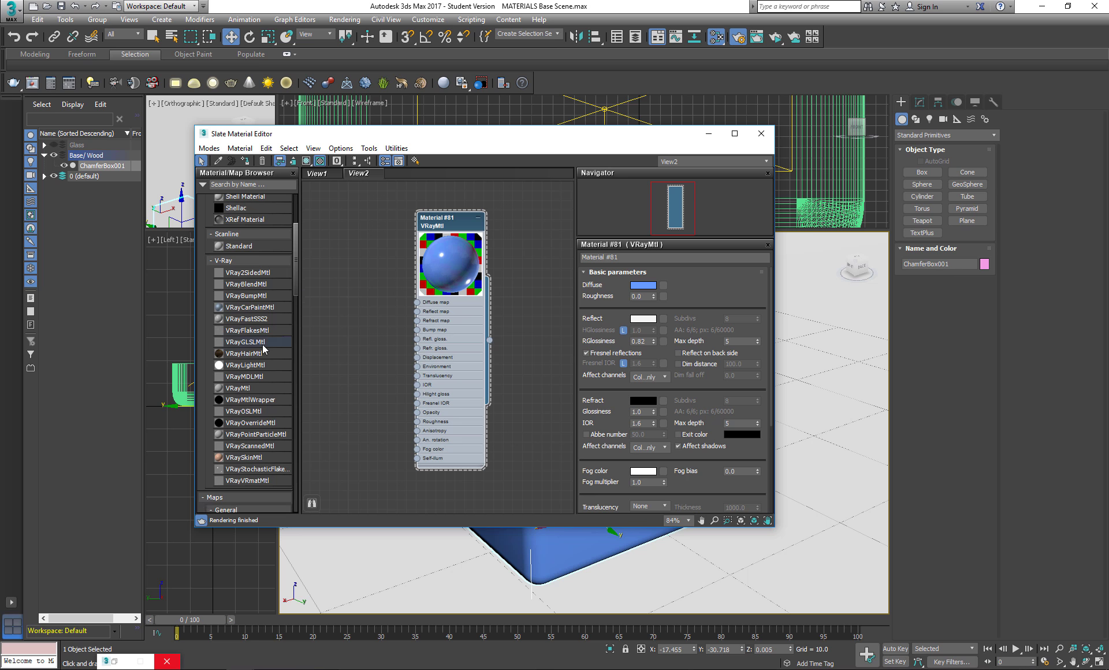
# - Add a VRayMtl named Metal beside the blue material and show its enlarged preview against a checkered background
pyautogui.moveTo(245, 389); pyautogui.dragTo(480, 262)
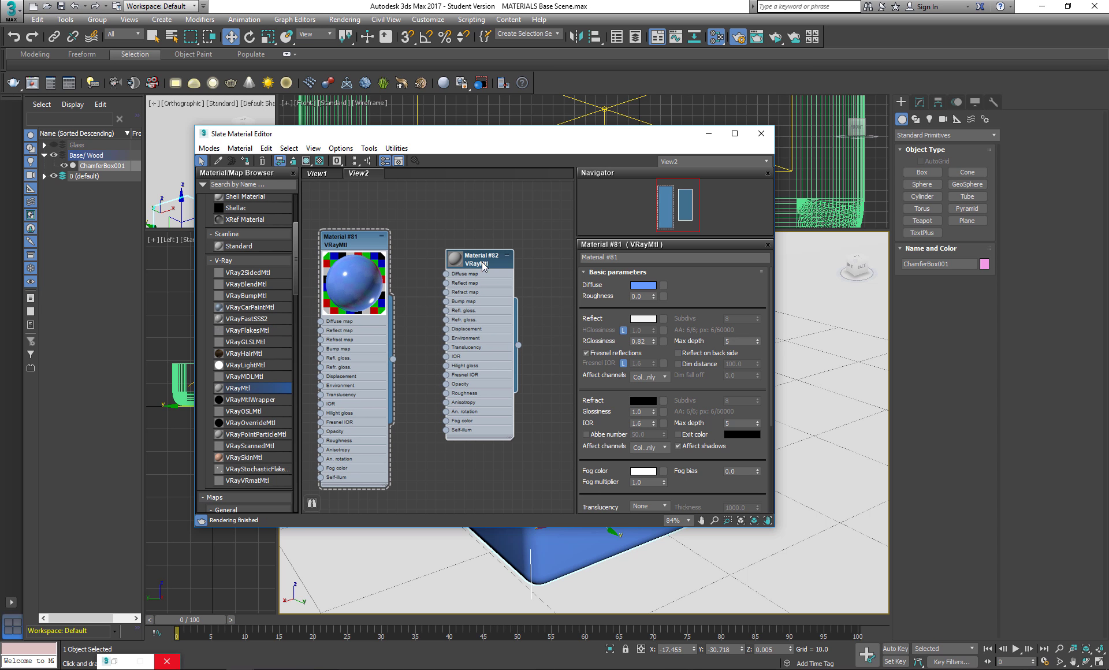
pyautogui.doubleClick(483, 262)
pyautogui.write('Metal')
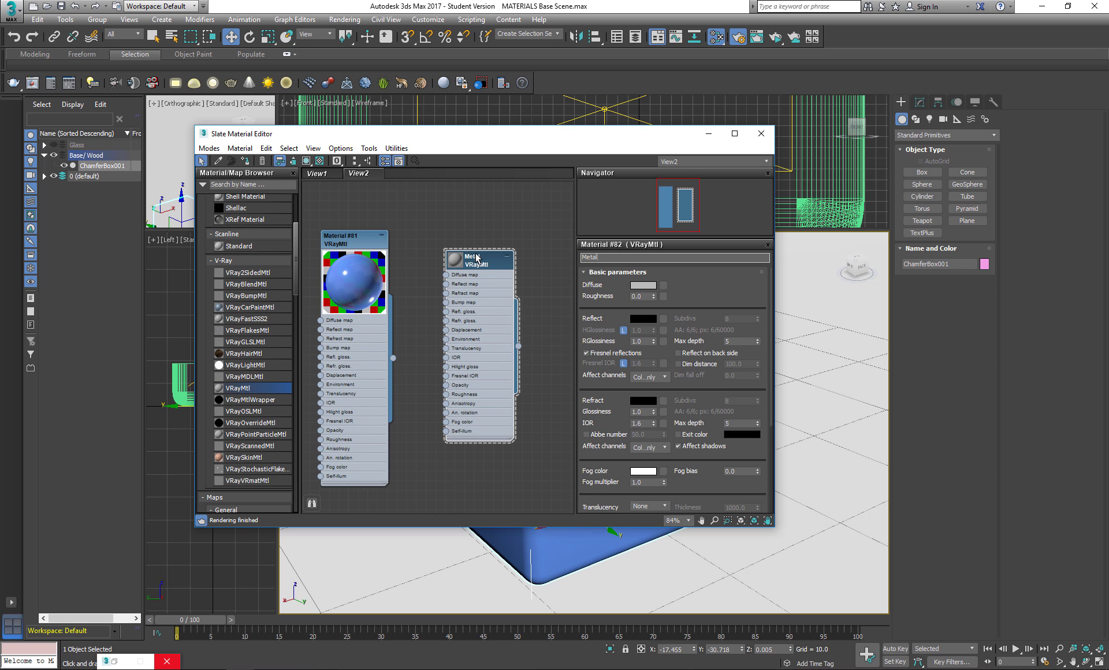
pyautogui.doubleClick(455, 260)
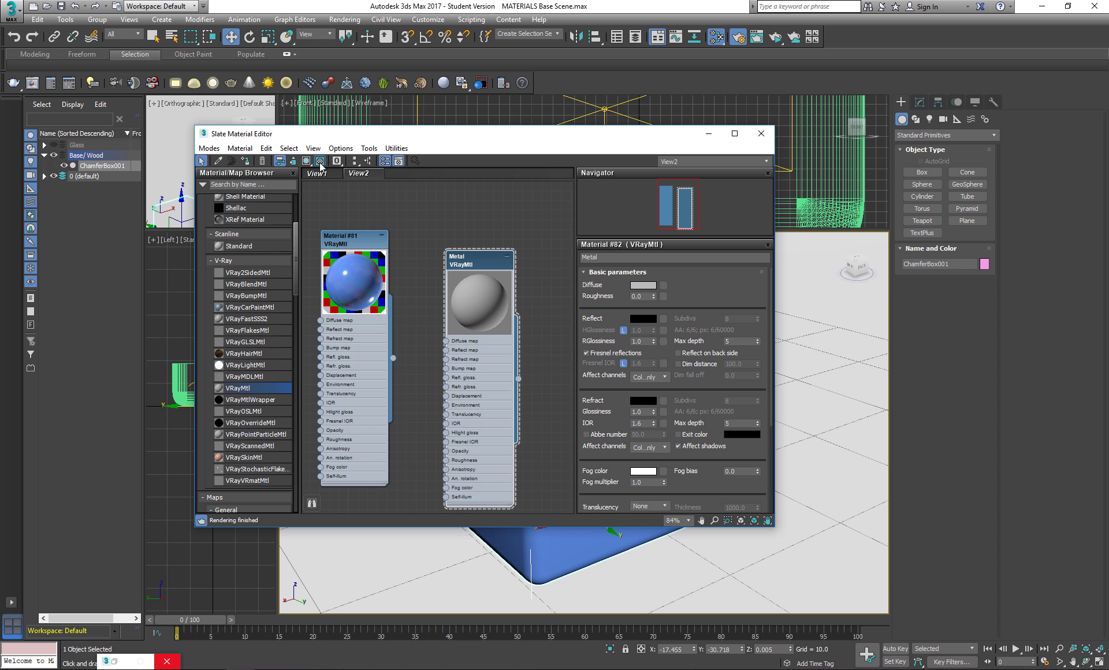
pyautogui.moveTo(480, 261); pyautogui.dragTo(479, 240)
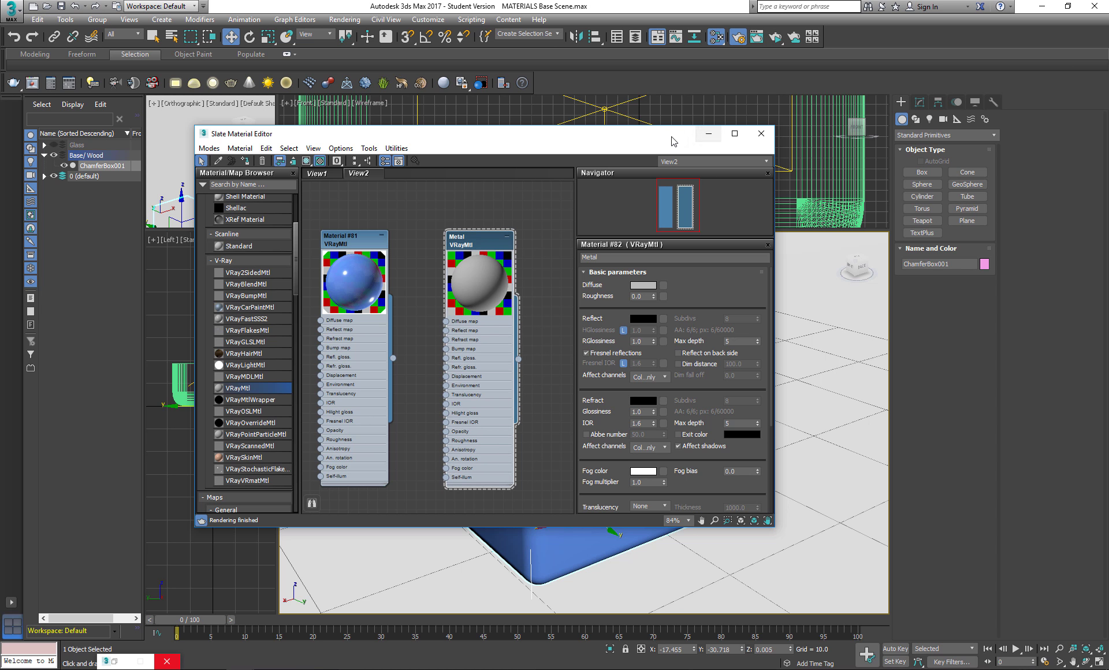
# - Move the material editor clear of the box and assign the Metal material to the chamfer box
pyautogui.moveTo(669, 141); pyautogui.dragTo(558, 139)
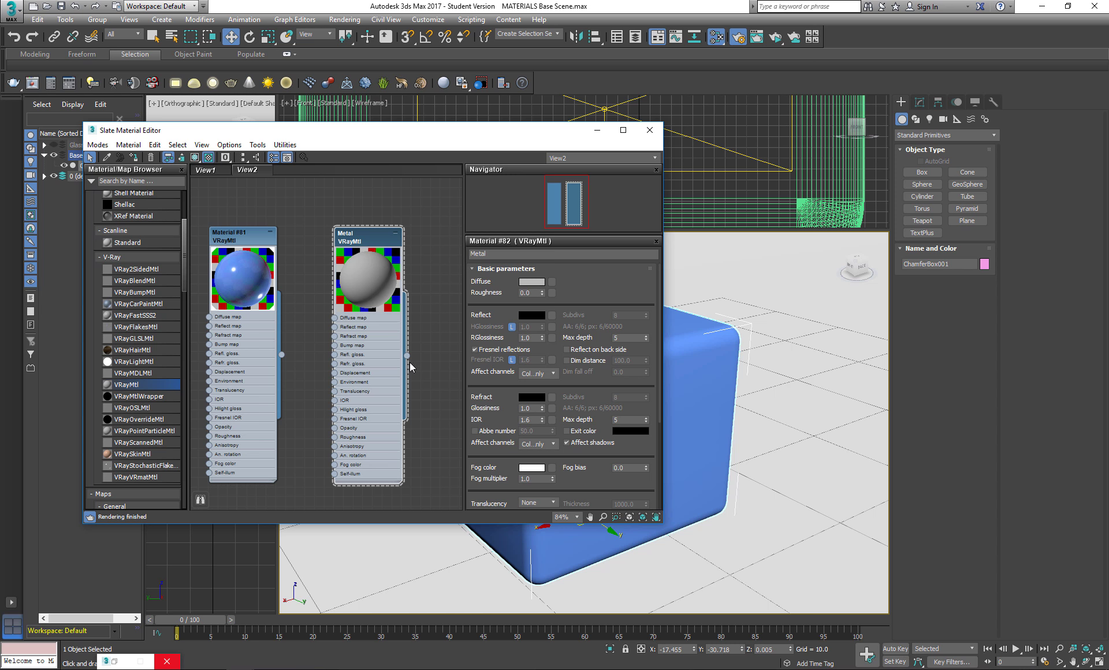
pyautogui.moveTo(406, 355); pyautogui.dragTo(674, 365)
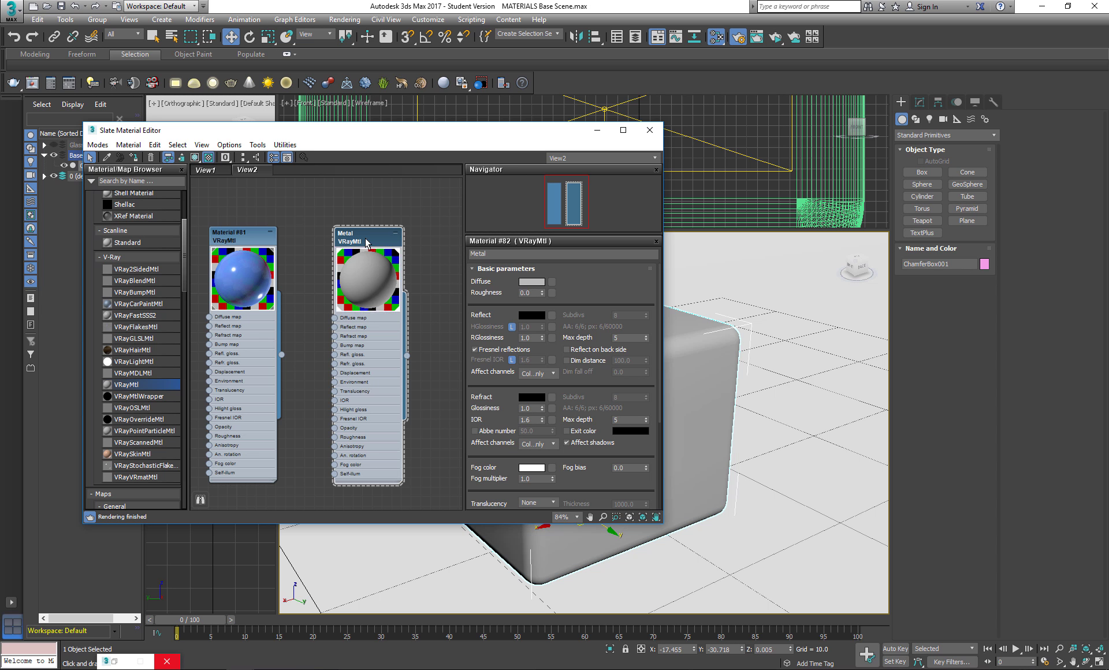
pyautogui.moveTo(365, 238); pyautogui.dragTo(358, 230)
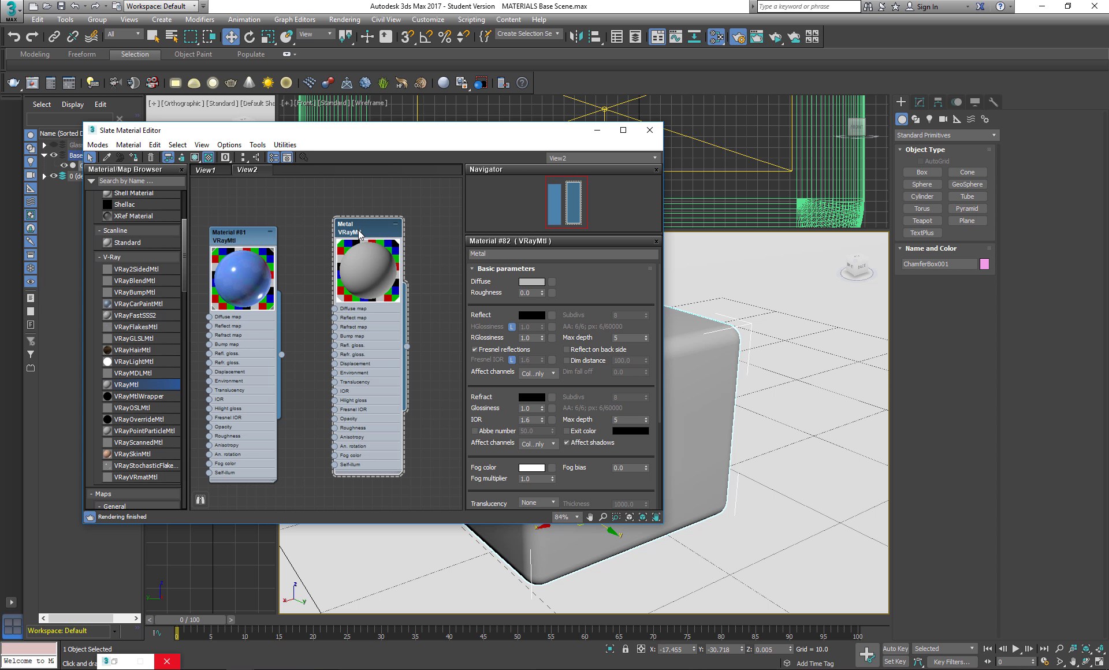
# - Set the Metal material's reflection colour to a dark golden yellow
pyautogui.click(536, 318)
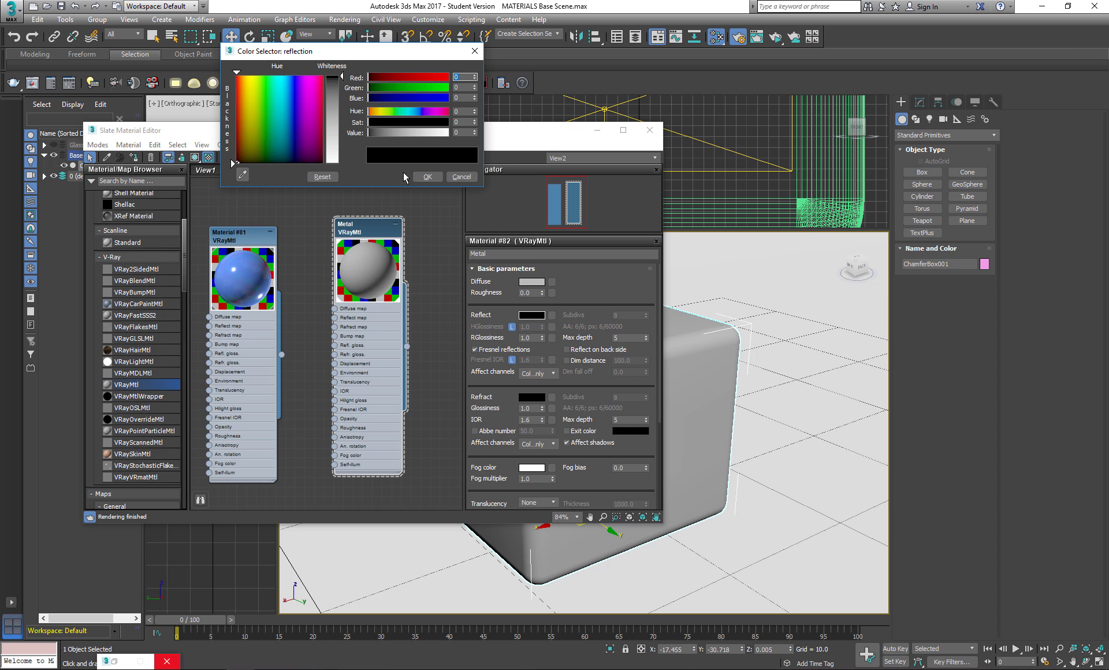
pyautogui.moveTo(249, 80); pyautogui.dragTo(246, 87)
pyautogui.moveTo(402, 133); pyautogui.dragTo(396, 134)
pyautogui.click(427, 179)
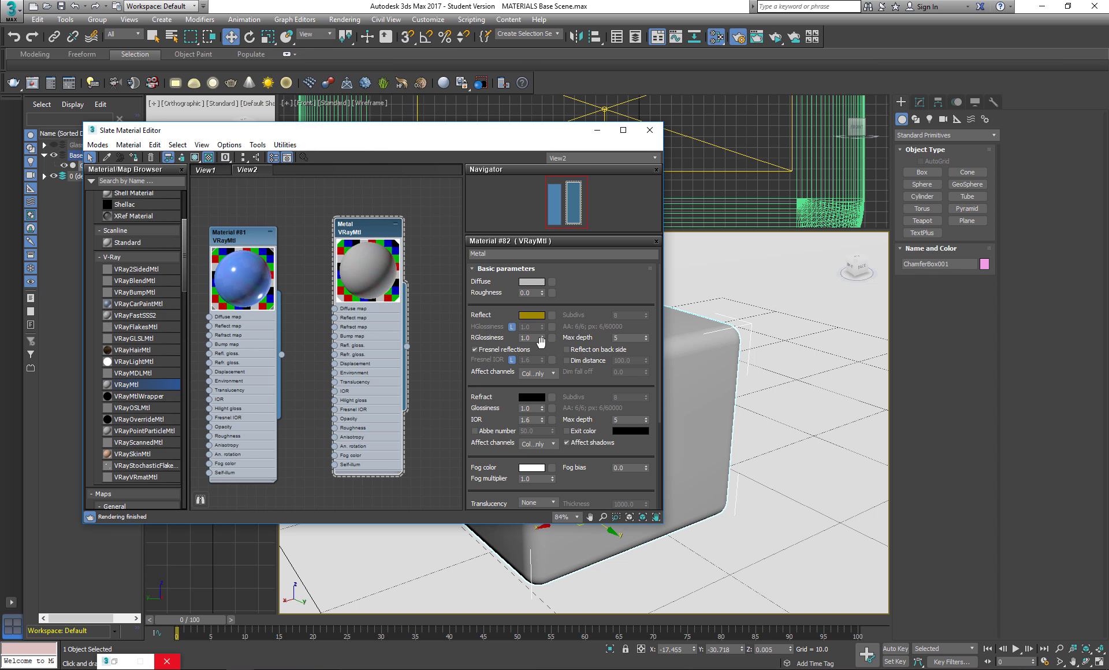
# - Lower the Metal material's RGlossiness to 0.91 and turn off Fresnel reflections
pyautogui.moveTo(542, 337); pyautogui.dragTo(541, 341)
pyautogui.click(474, 349)
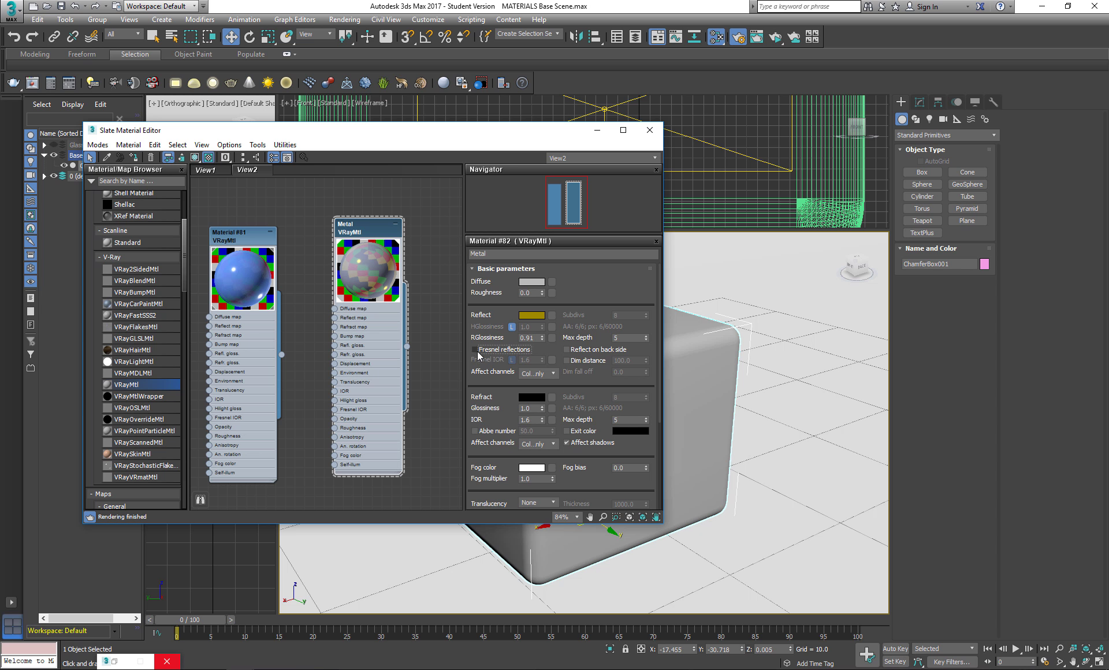
pyautogui.moveTo(361, 224); pyautogui.dragTo(371, 214)
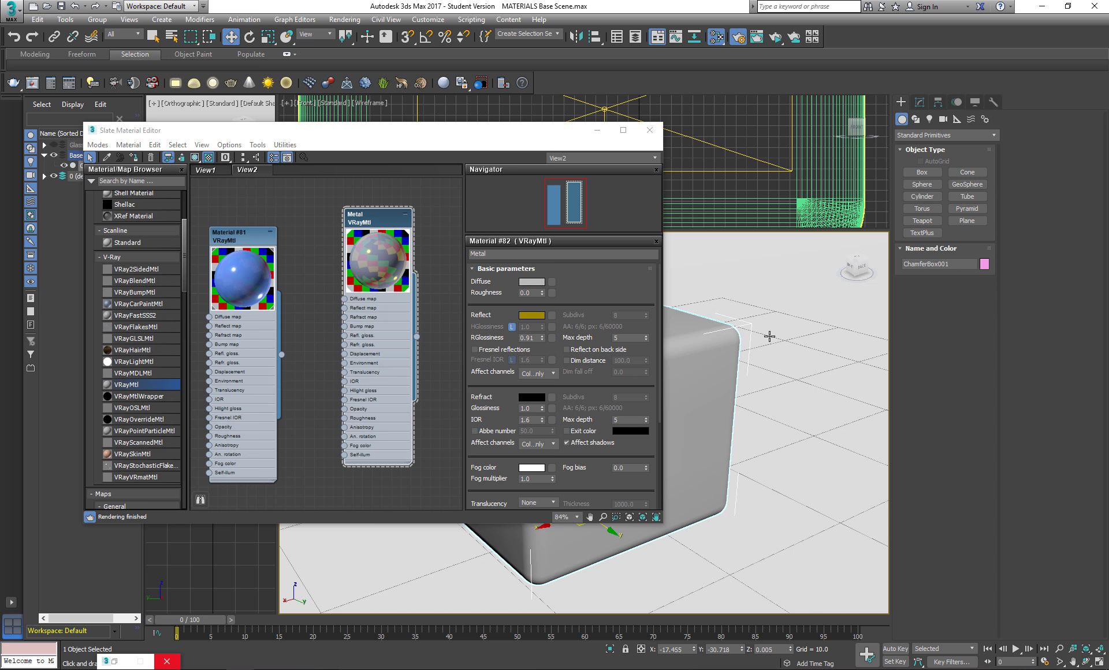
# - Start an ActiveShade render of the perspective view with V-Ray RT
pyautogui.click(738, 38)
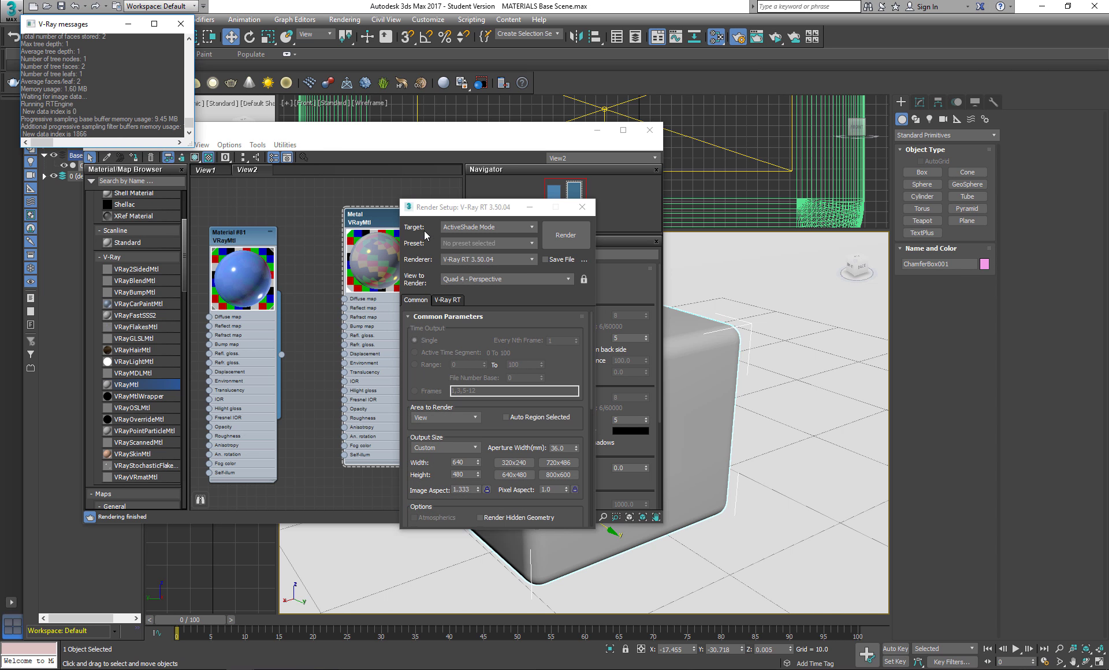
pyautogui.click(565, 234)
pyautogui.moveTo(371, 218); pyautogui.dragTo(352, 218)
# - Brighten the Metal material's gold reflection colour to RGB 128, 93, 0 and lower RGlossiness to 0.85
pyautogui.click(531, 314)
pyautogui.moveTo(397, 134)
pyautogui.mouseDown()
pyautogui.moveTo(421, 134)
pyautogui.moveTo(407, 134)
pyautogui.mouseUp()
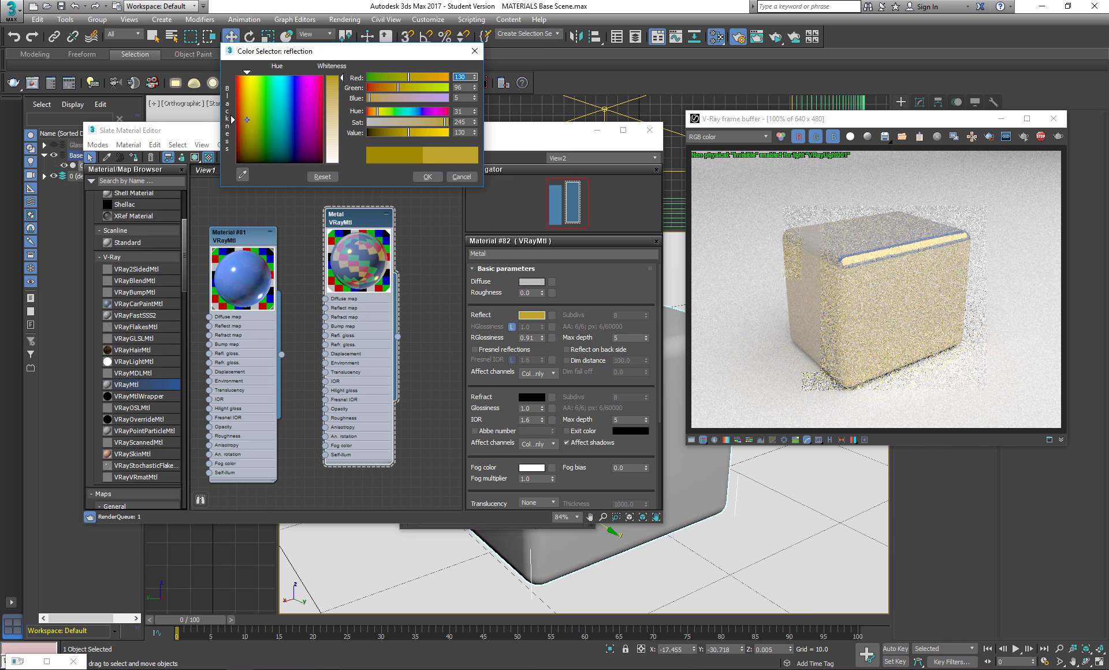
pyautogui.click(427, 176)
pyautogui.moveTo(541, 337); pyautogui.dragTo(541, 341)
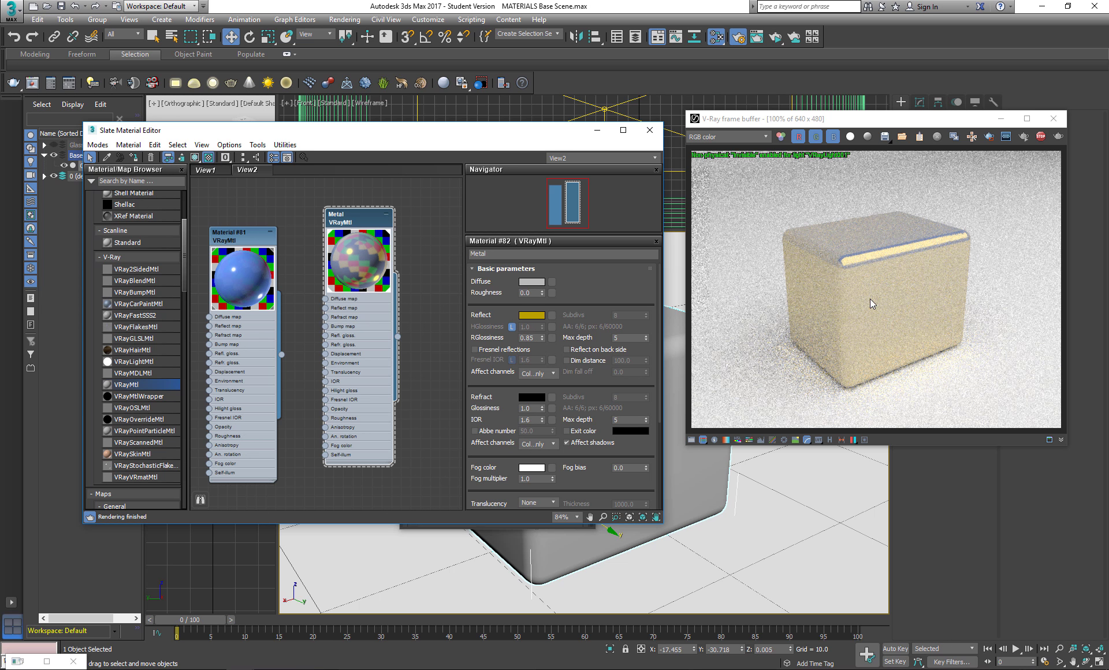
# - Set the Metal material's diffuse colour to pure black
pyautogui.click(540, 286)
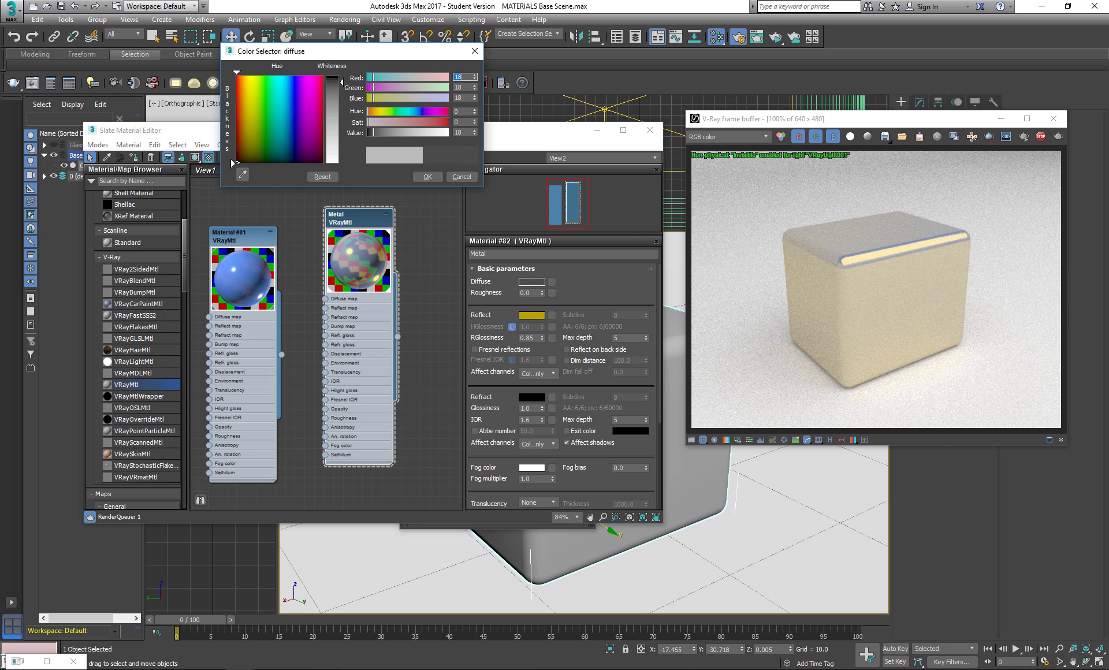
pyautogui.moveTo(373, 132); pyautogui.dragTo(368, 133)
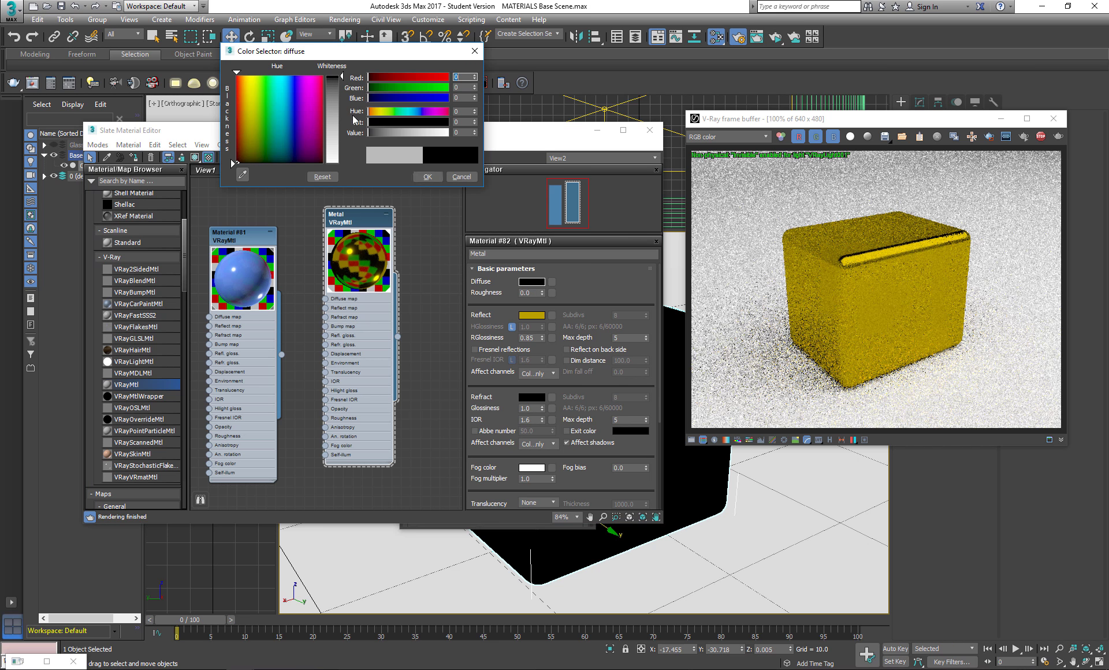
pyautogui.click(427, 177)
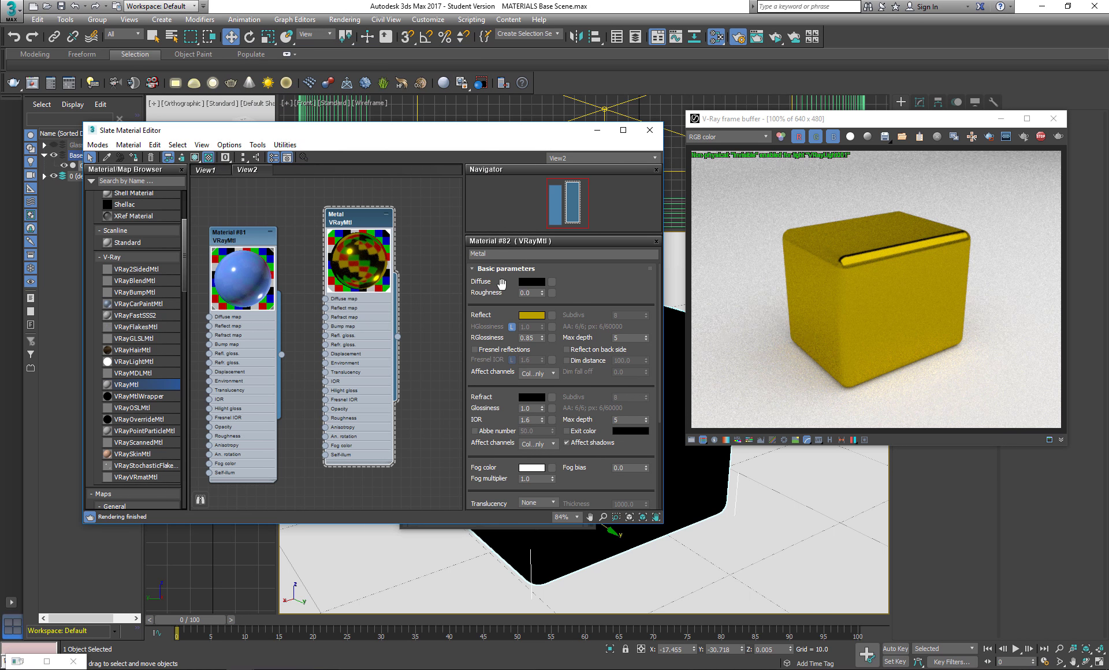
# - Lighten the Metal material's diffuse colour to a near-black grey with a value of 7
pyautogui.click(532, 282)
pyautogui.moveTo(338, 86); pyautogui.dragTo(337, 78)
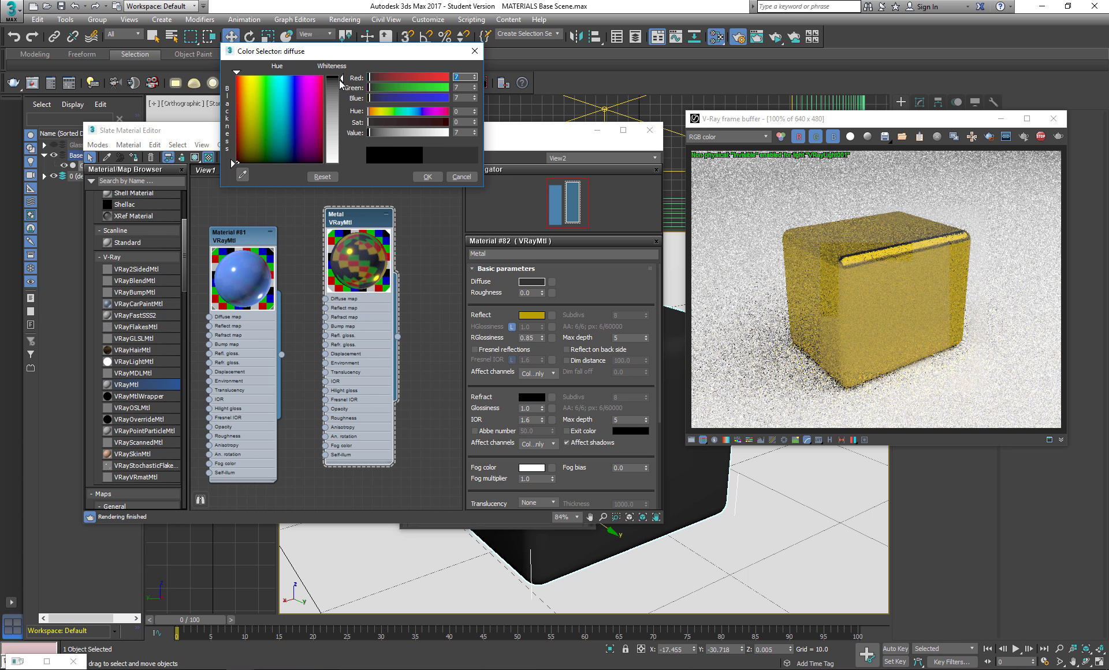
pyautogui.click(427, 177)
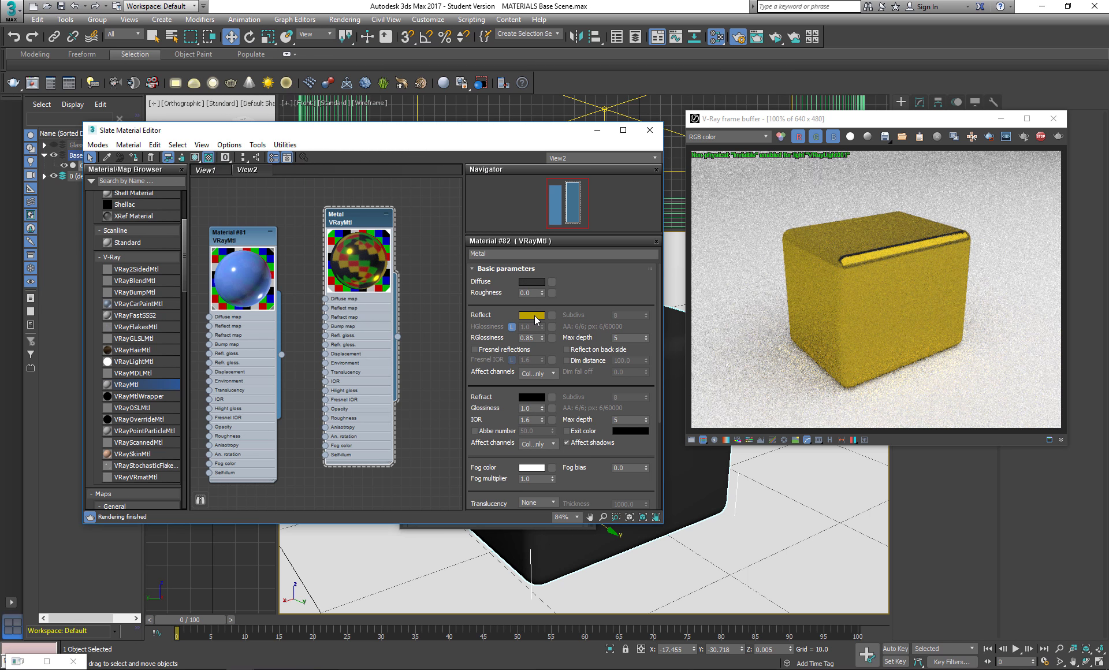
# - Change the Metal material's reflection colour to a neutral light grey and lower RGlossiness to 0.74
pyautogui.click(534, 316)
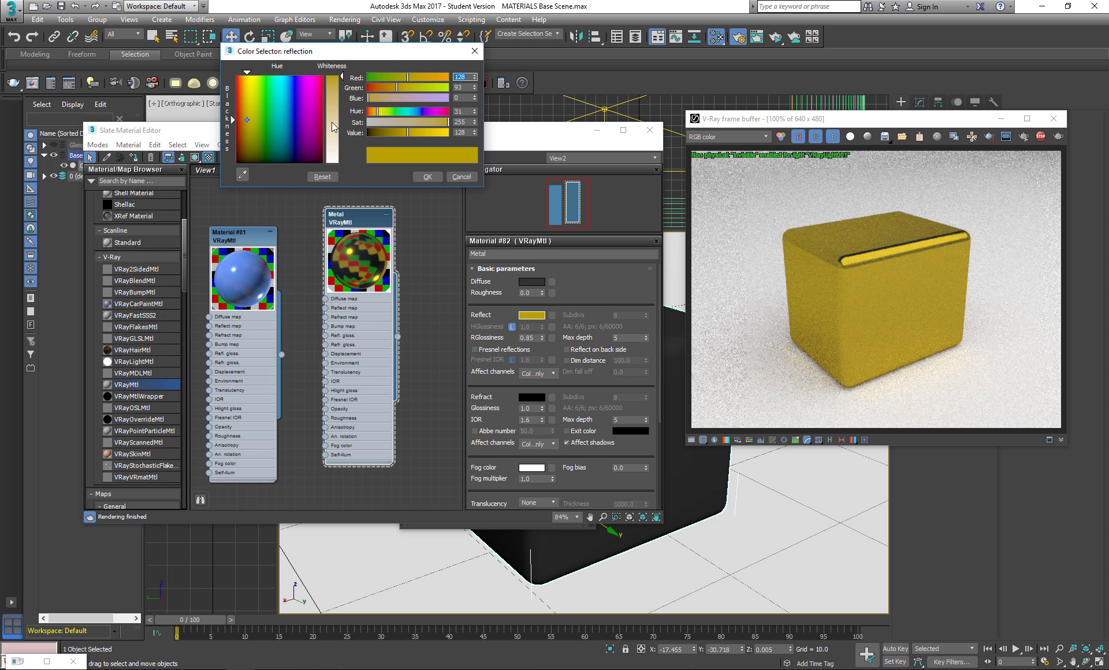
pyautogui.moveTo(252, 119); pyautogui.dragTo(250, 164)
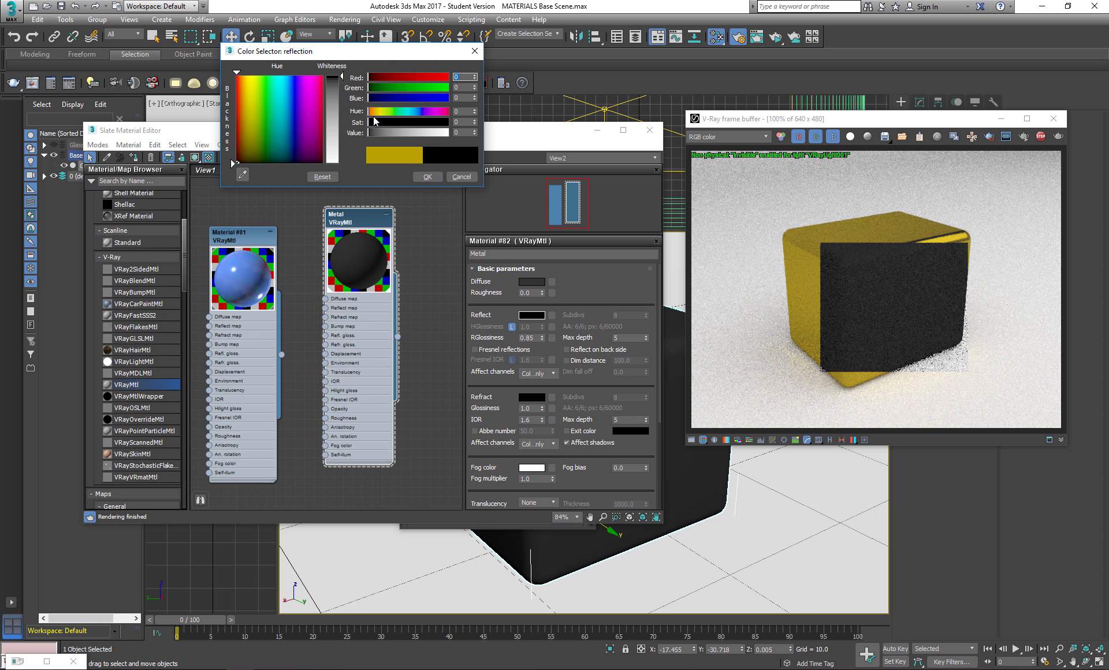
pyautogui.moveTo(408, 130); pyautogui.dragTo(397, 133)
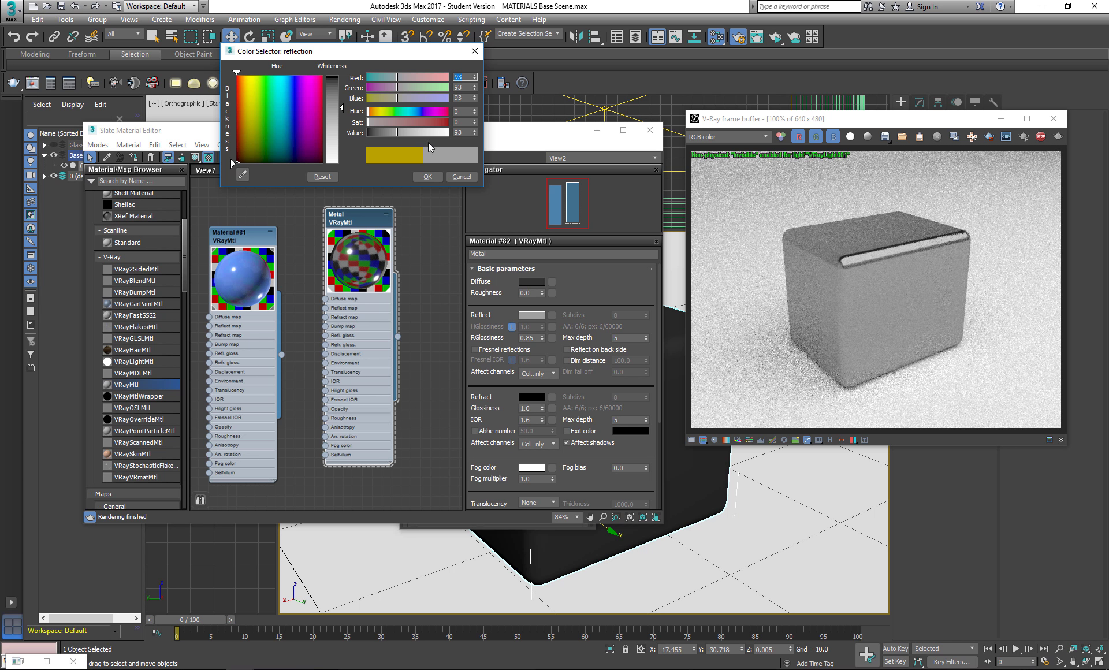
pyautogui.click(413, 133)
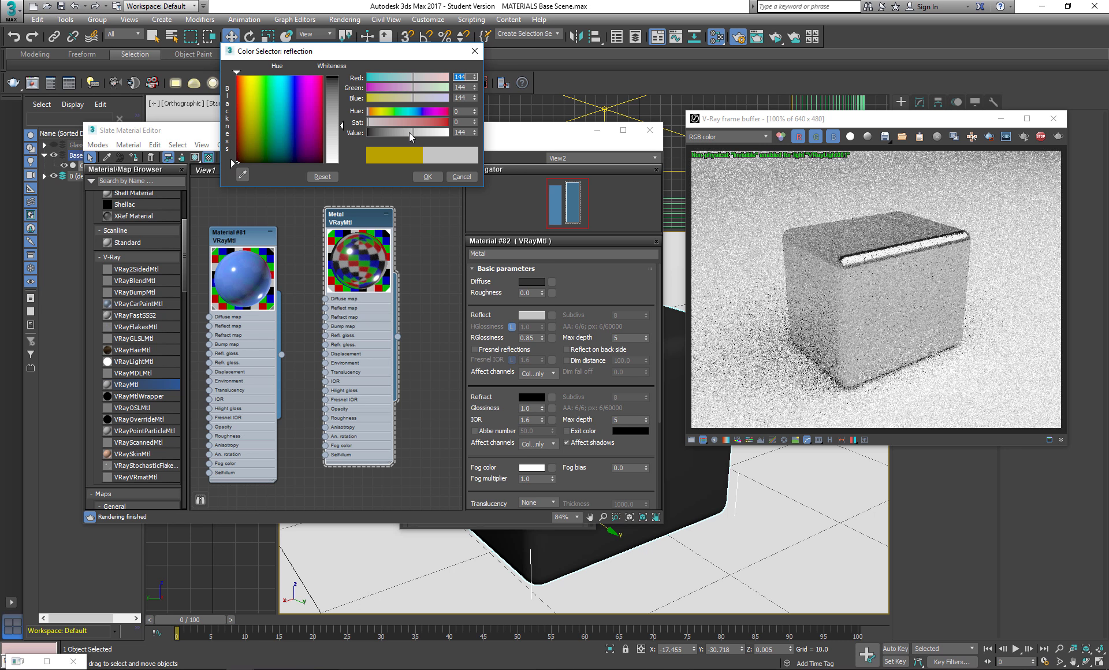
pyautogui.click(428, 177)
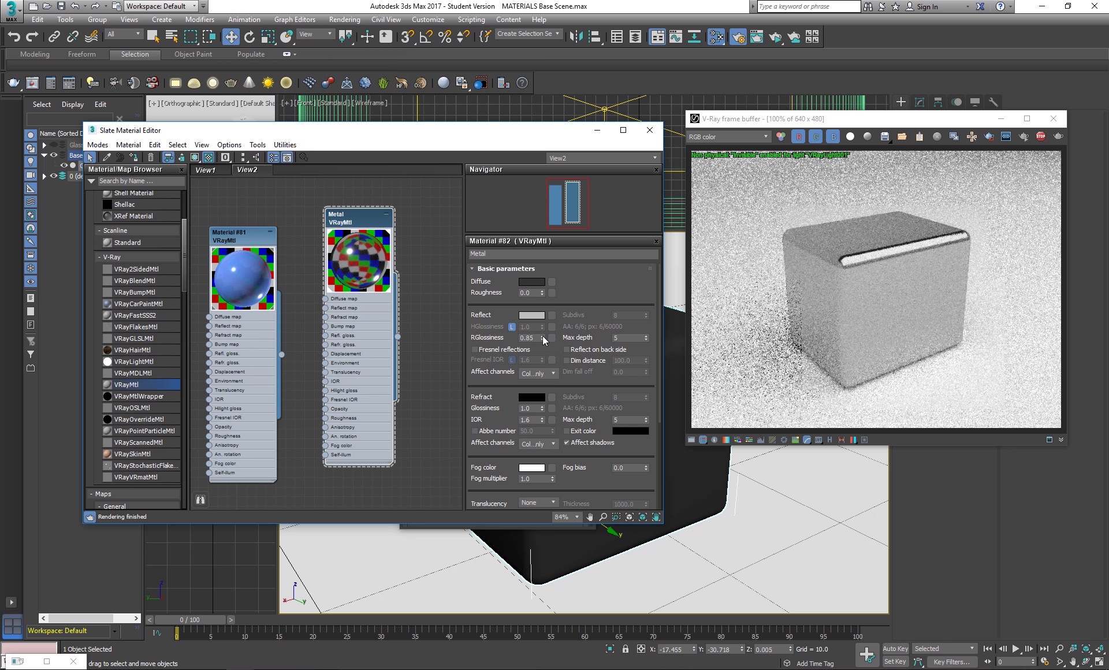
pyautogui.moveTo(543, 335); pyautogui.dragTo(542, 342)
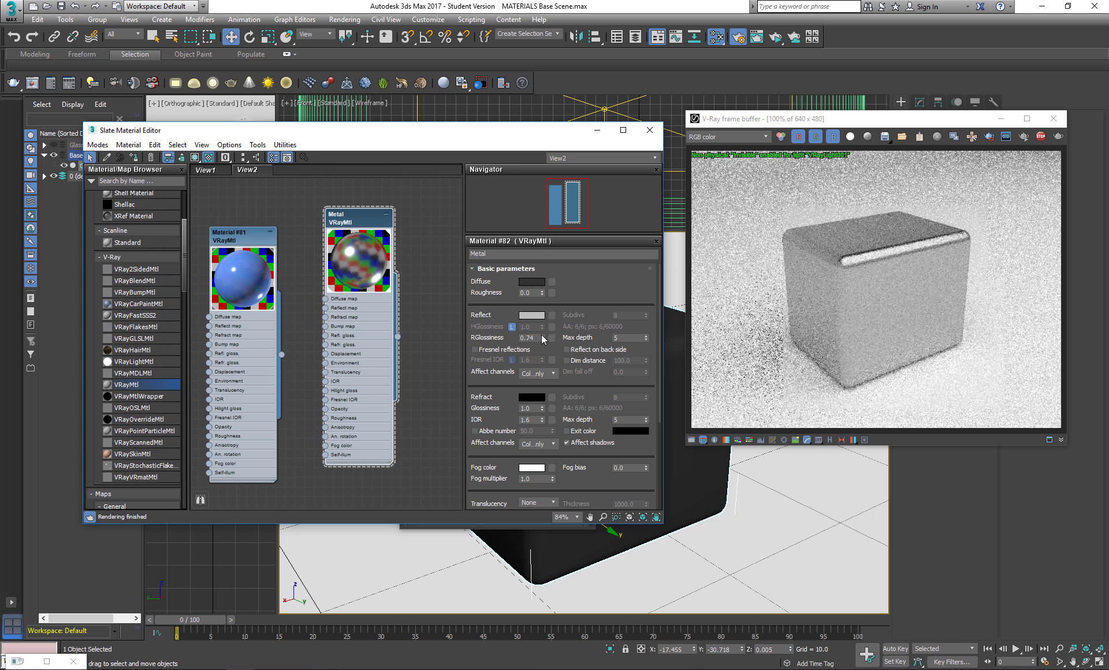
# - Set the Metal material's BRDF anisotropy to 0.5
pyautogui.moveTo(507, 411); pyautogui.dragTo(490, 232)
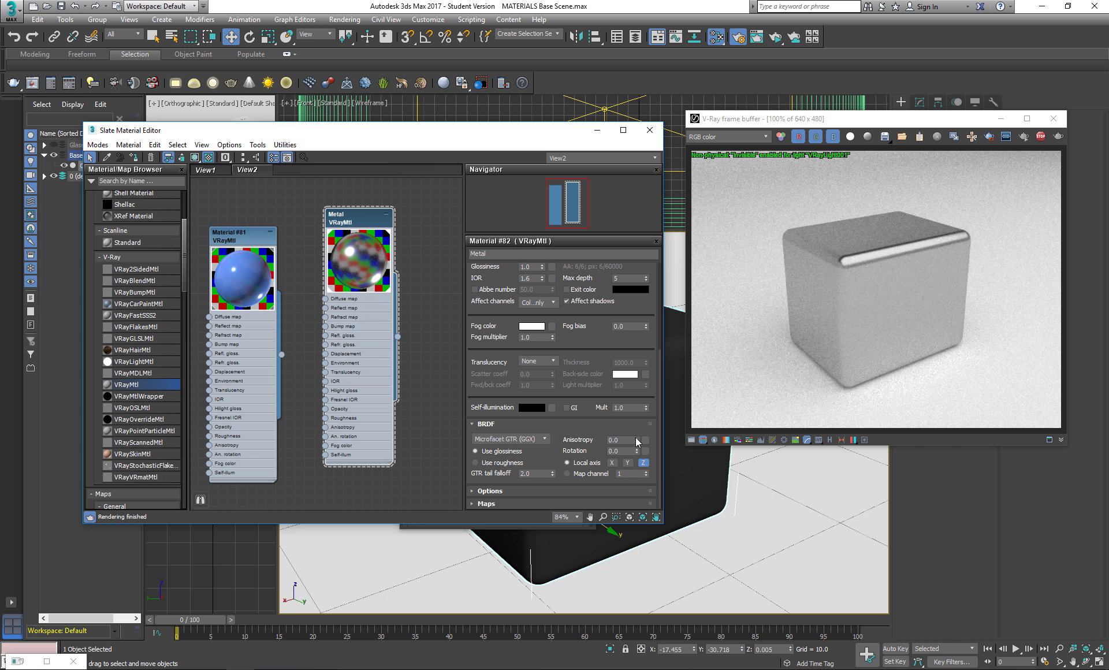
pyautogui.moveTo(634, 439); pyautogui.dragTo(568, 444)
pyautogui.write('0.5')
pyautogui.press('Return')
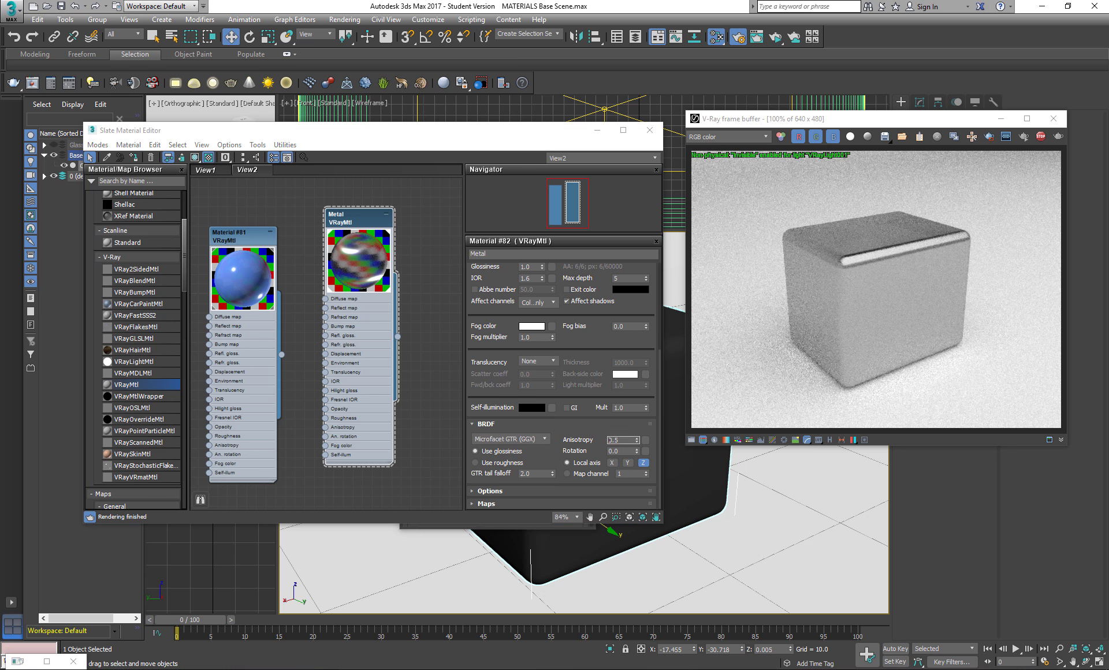
pyautogui.moveTo(358, 221); pyautogui.dragTo(370, 235)
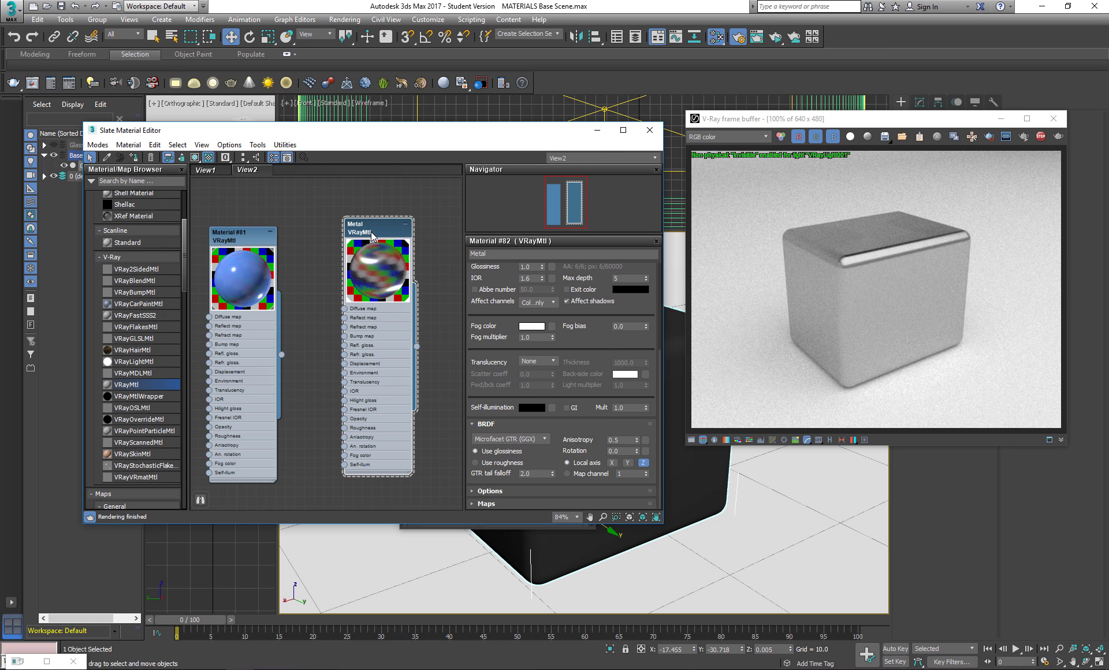
# - Darken the Metal material's diffuse colour back to pure black
pyautogui.moveTo(509, 276); pyautogui.dragTo(496, 374)
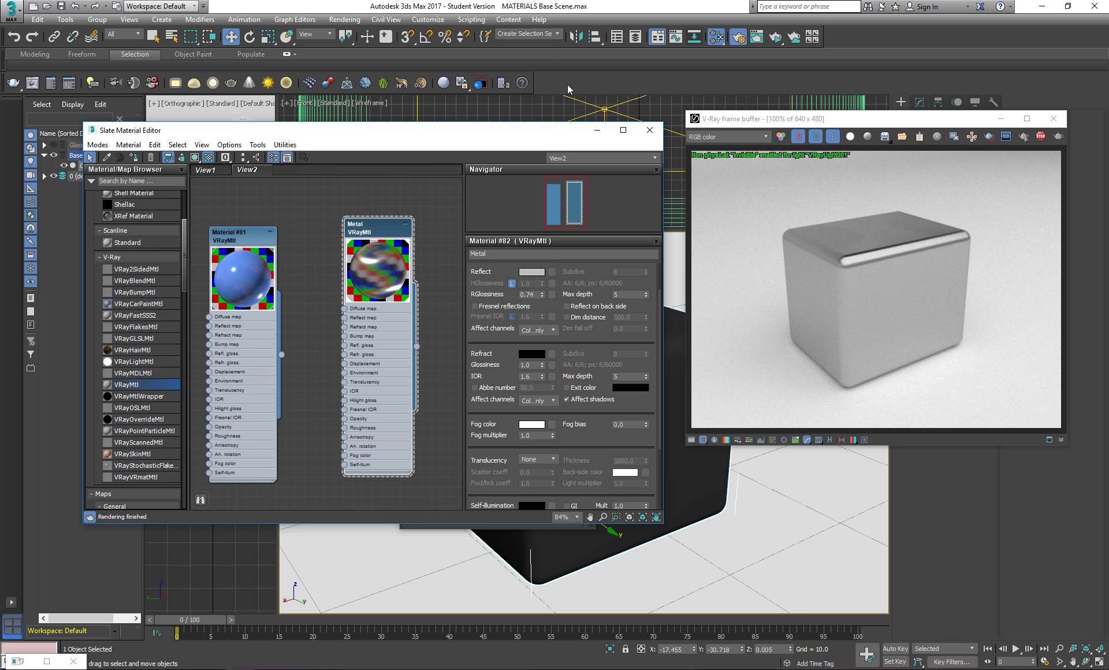
pyautogui.moveTo(379, 227); pyautogui.dragTo(388, 218)
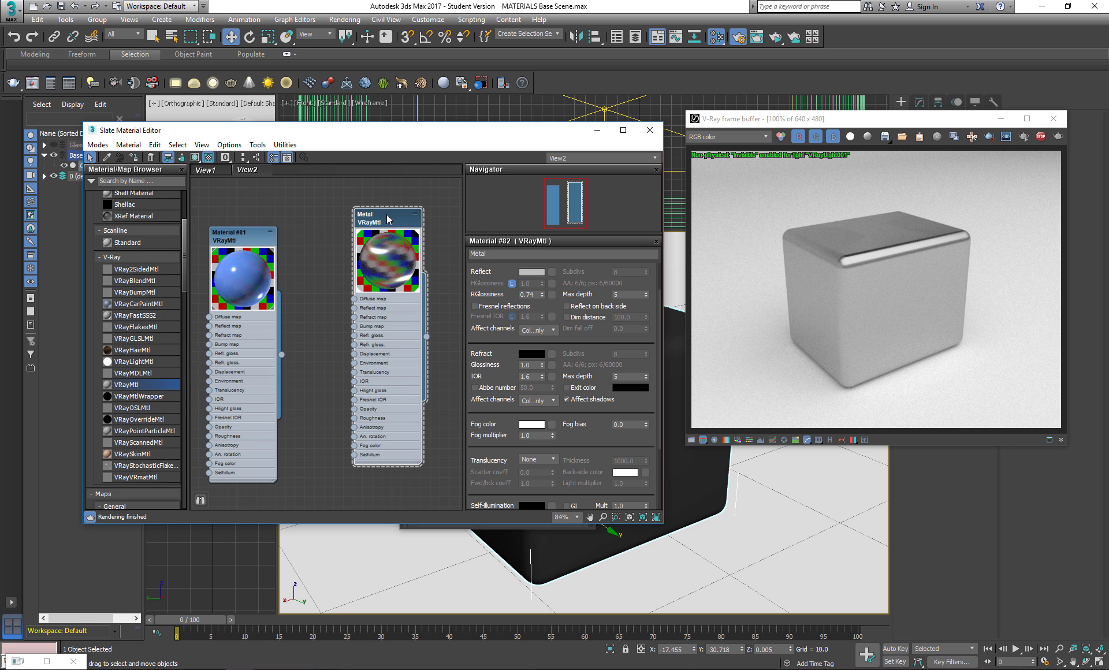
pyautogui.moveTo(504, 274); pyautogui.dragTo(508, 308)
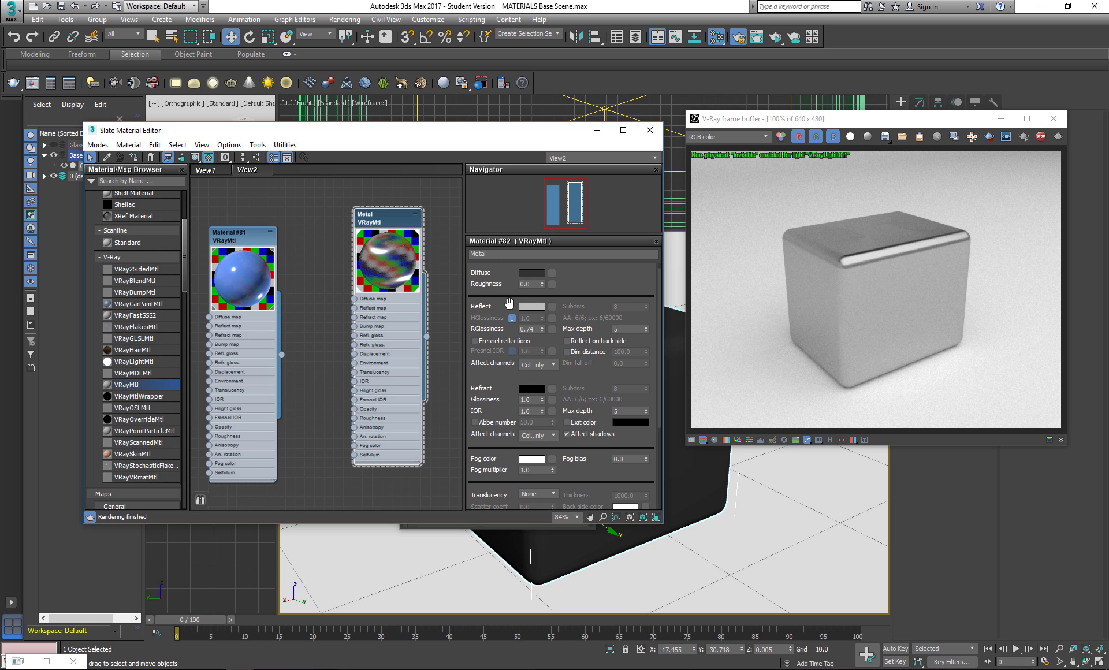
pyautogui.click(532, 275)
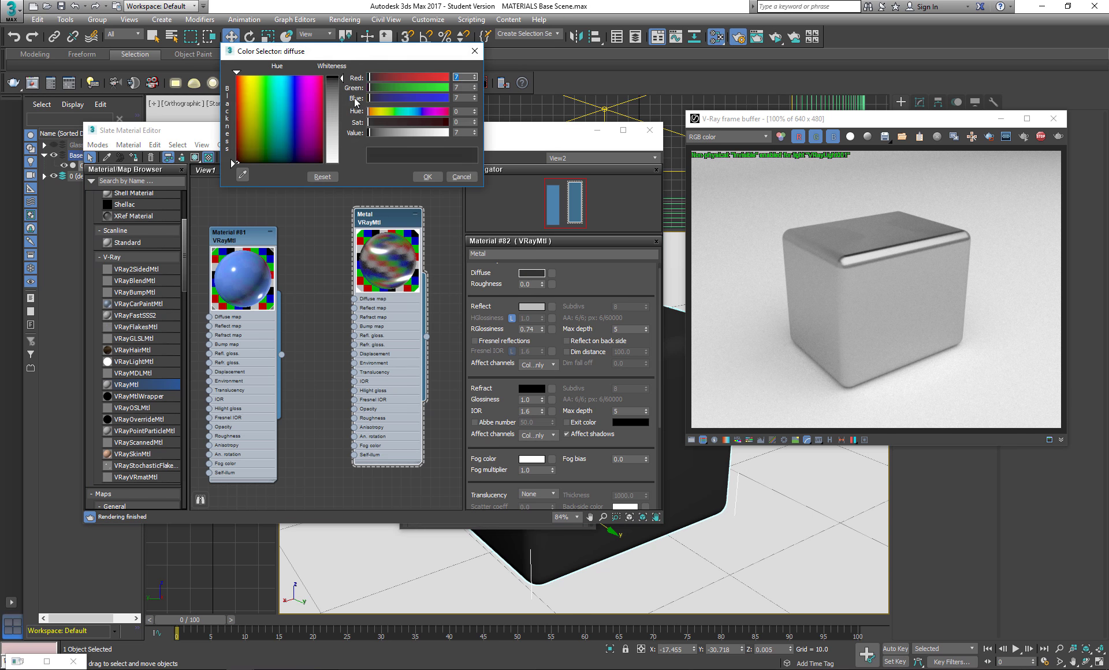
pyautogui.click(424, 177)
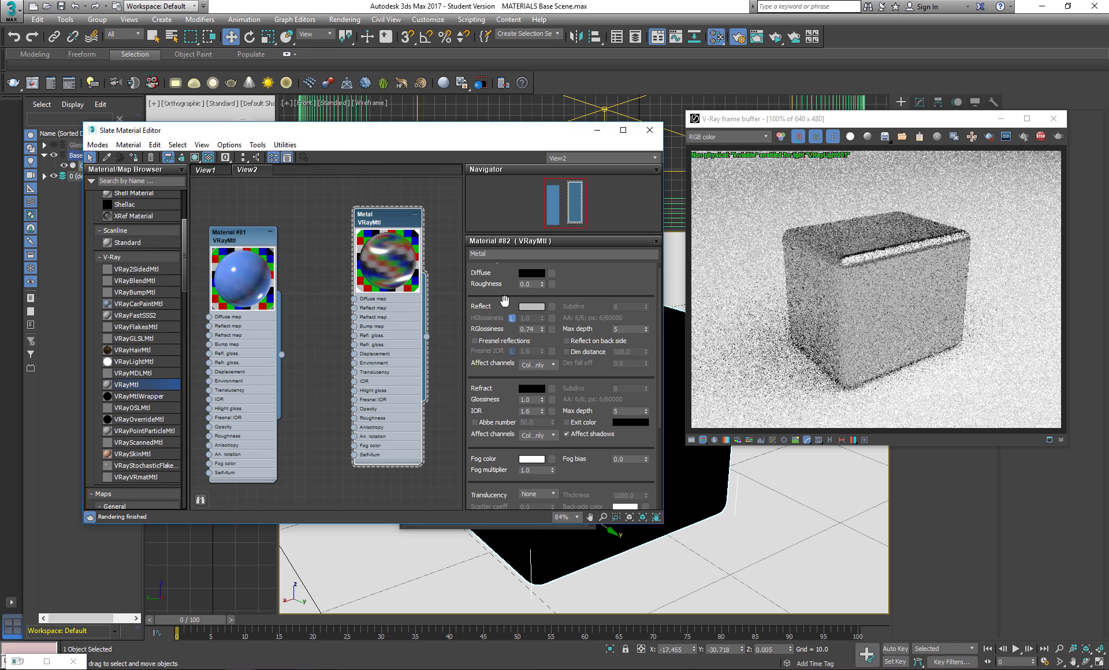
# - Set the Metal material's RGlossiness to 1.0
pyautogui.doubleClick(531, 328)
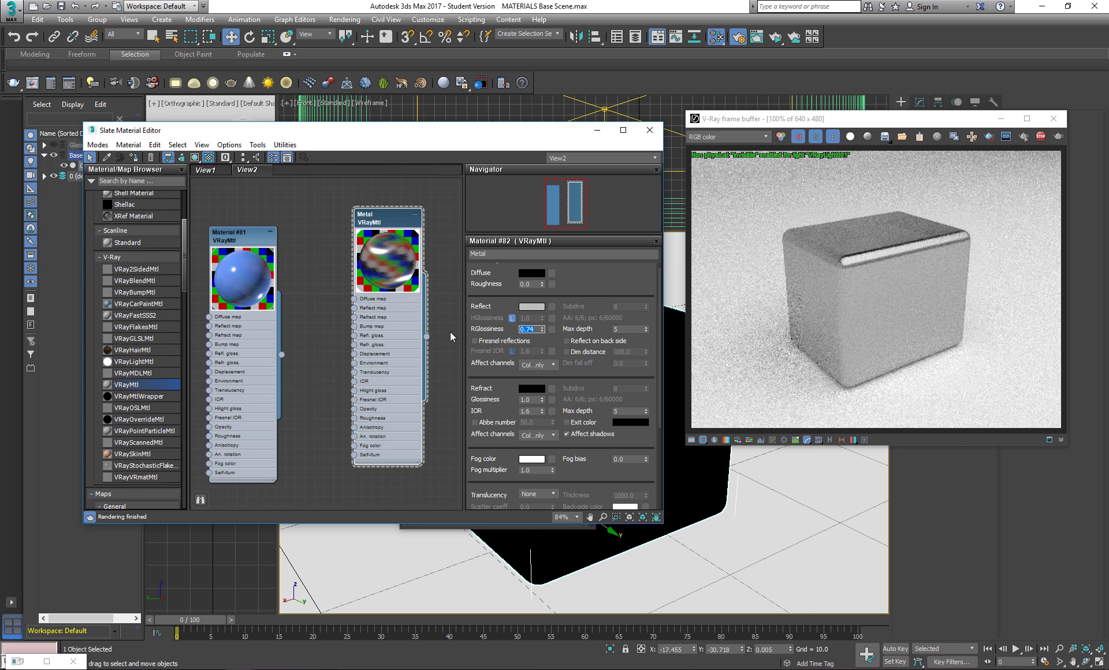
pyautogui.write('1')
pyautogui.press('Return')
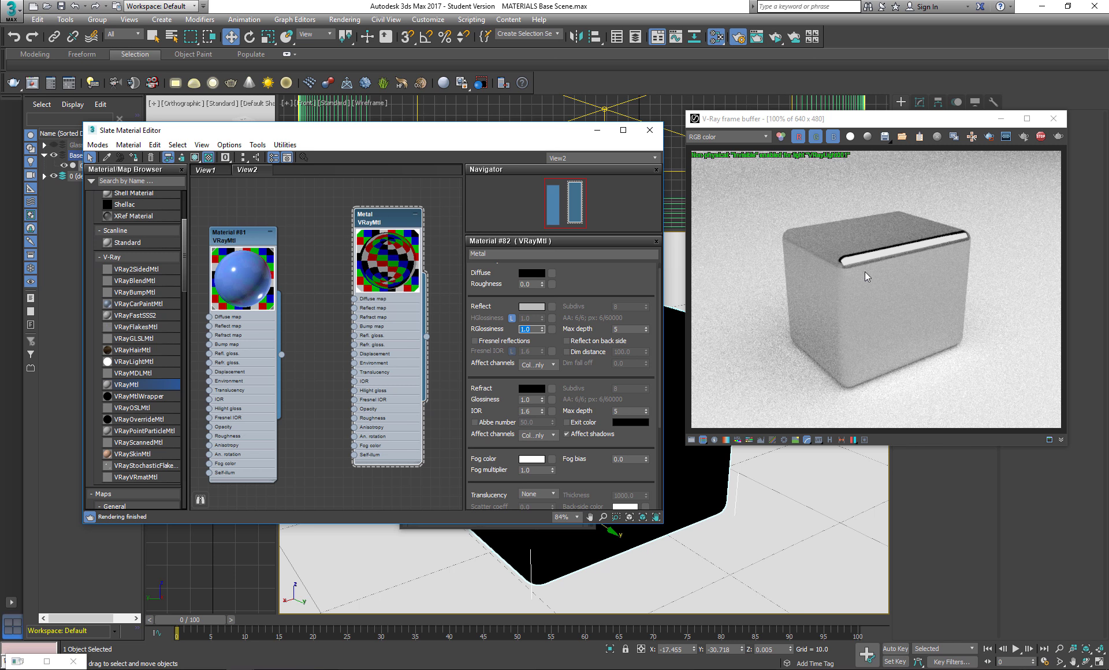
# - Clear the dialogs off the Perspective view and clone the chamfer box along its X axis, placing the copy beside the original
pyautogui.click(597, 130)
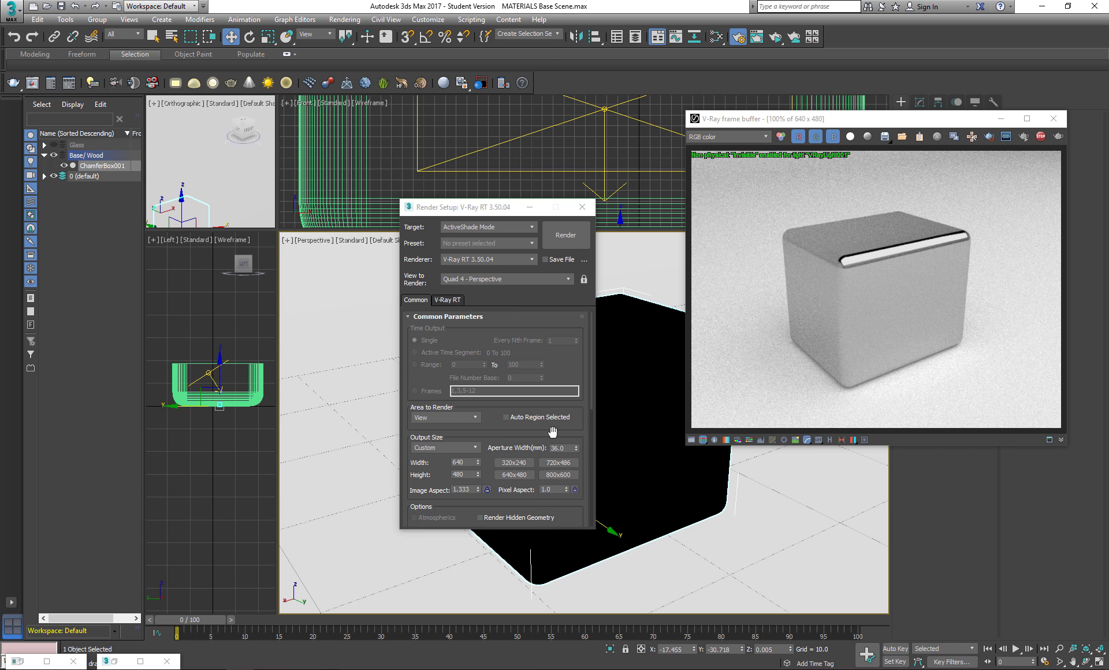
pyautogui.click(529, 207)
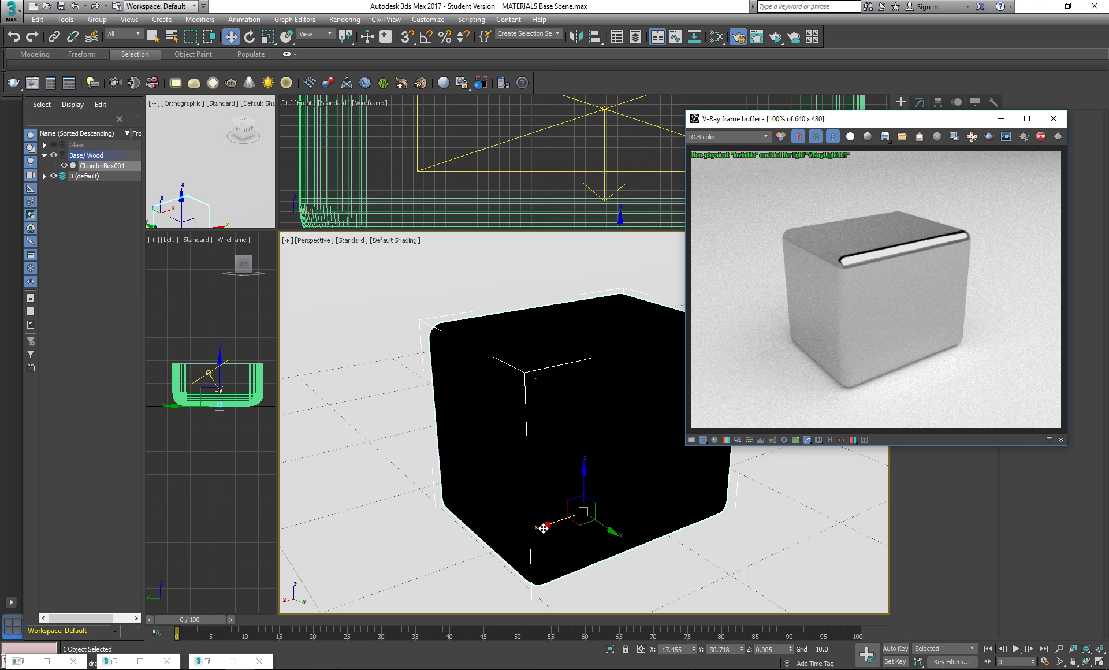
pyautogui.keyDown('shift'); pyautogui.moveTo(542, 528); pyautogui.dragTo(234, 590); pyautogui.keyUp('shift')
pyautogui.click(555, 390)
# - Position the cloned chamfer box at about X -0.4, Y -35.6 and lower it to about Z -2.5
pyautogui.moveTo(519, 462); pyautogui.dragTo(597, 390, button='middle')
pyautogui.moveTo(423, 567); pyautogui.dragTo(390, 532)
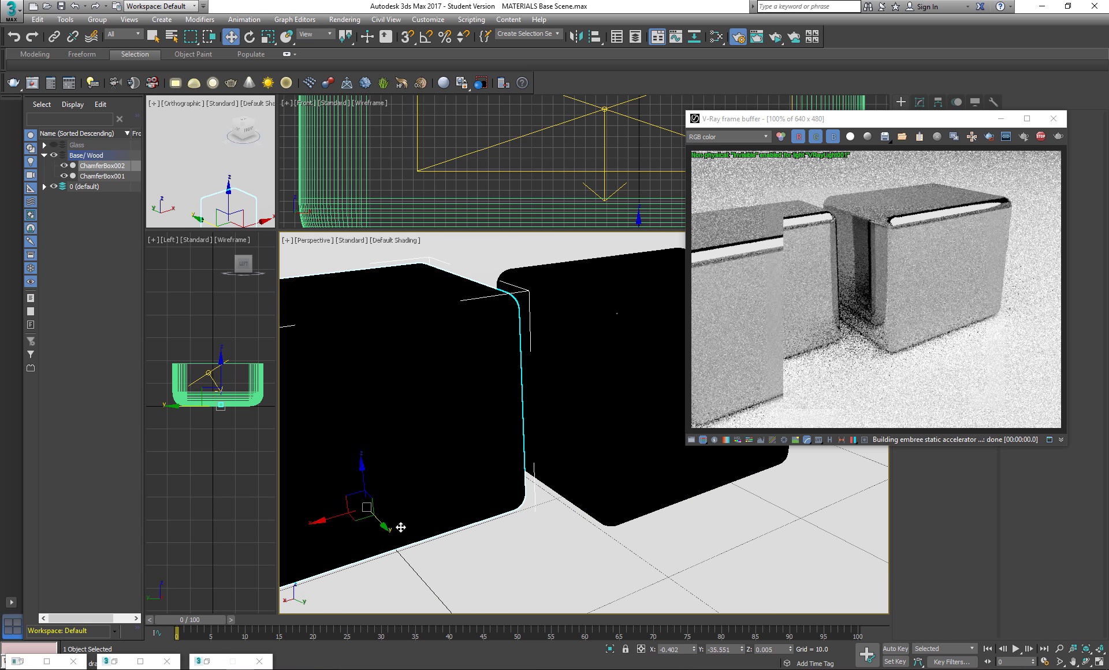
pyautogui.moveTo(362, 467); pyautogui.dragTo(359, 504)
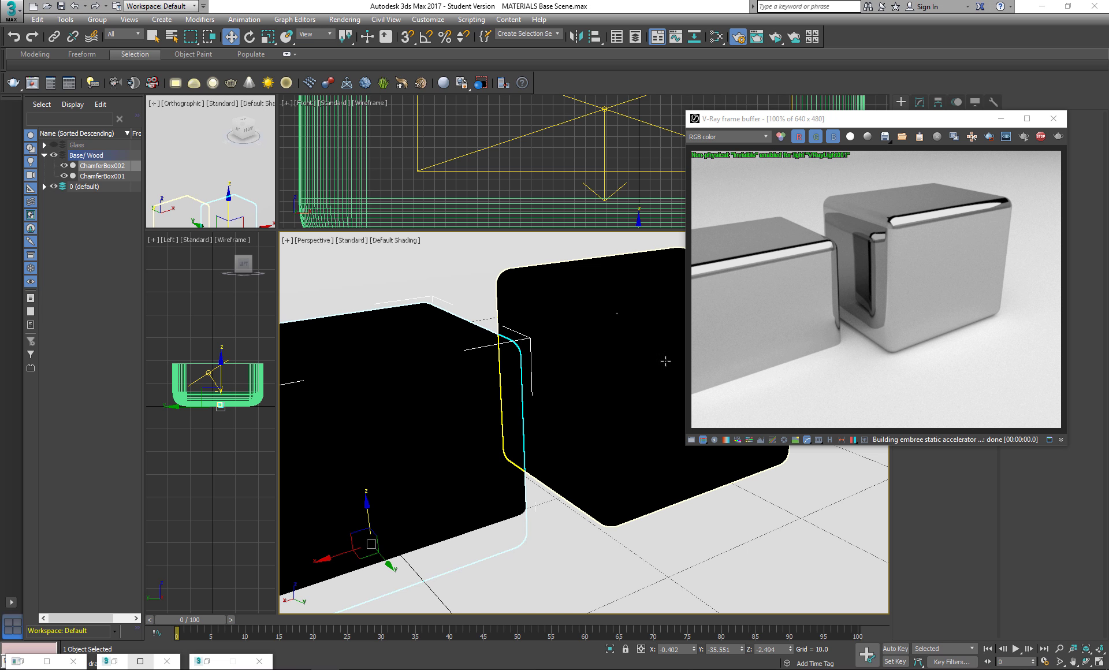
pyautogui.moveTo(609, 311); pyautogui.dragTo(608, 316, button='middle')
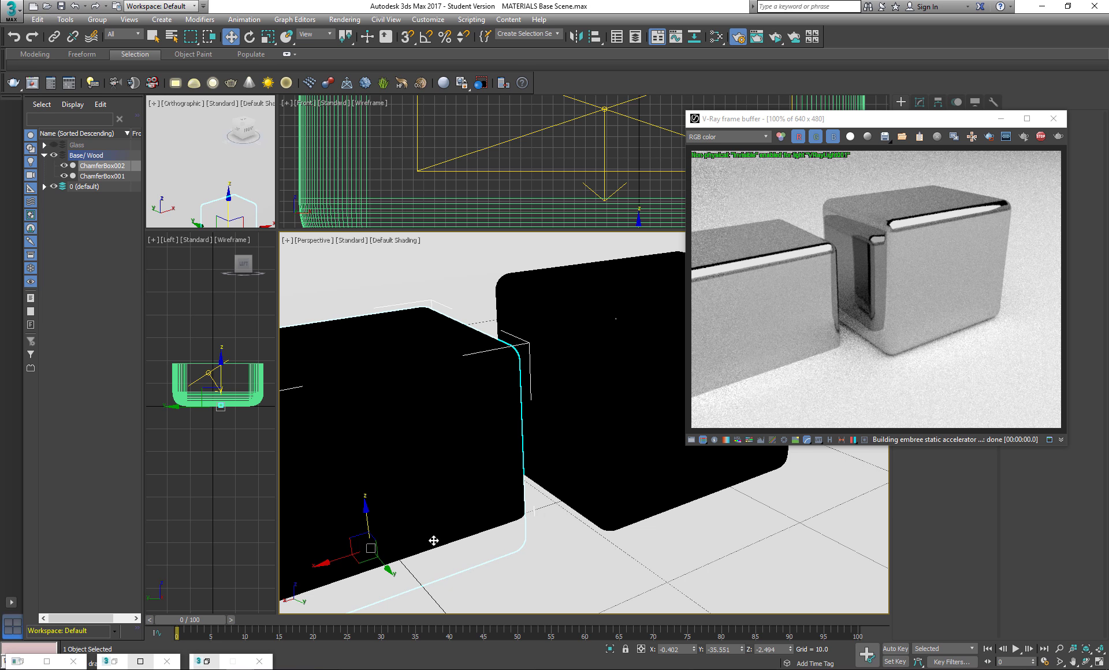
# - Reopen the Metal material, set RGlossiness to 0.85 and enable Fresnel reflections with an IOR of 10
pyautogui.press('m')
pyautogui.moveTo(393, 228); pyautogui.dragTo(395, 237)
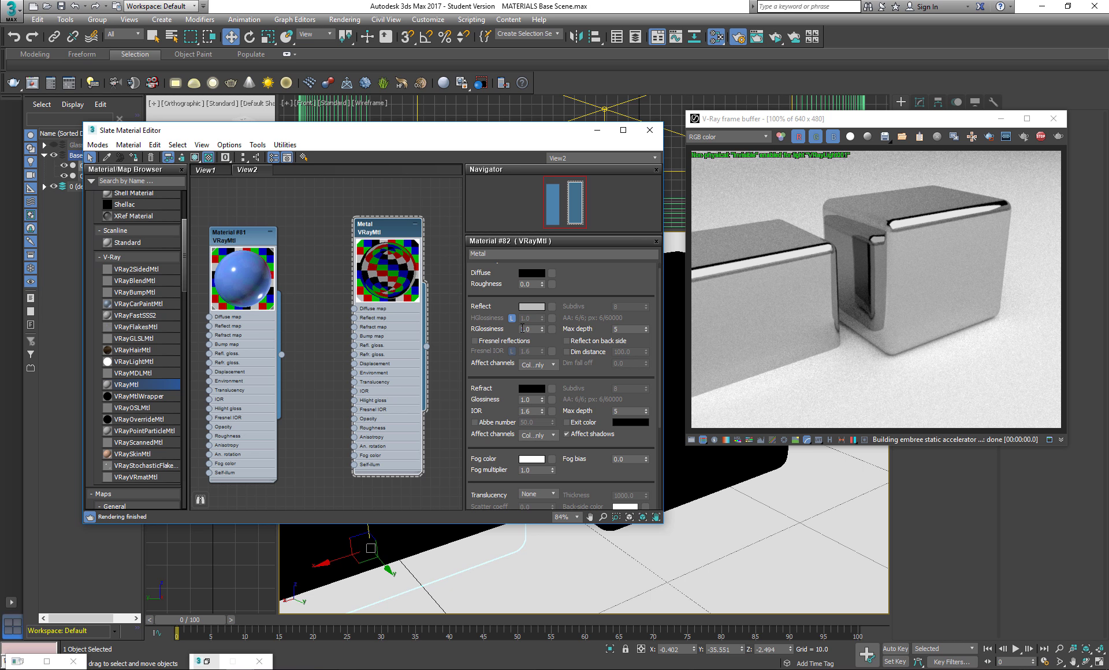
pyautogui.click(475, 343)
pyautogui.click(537, 411)
pyautogui.click(475, 341)
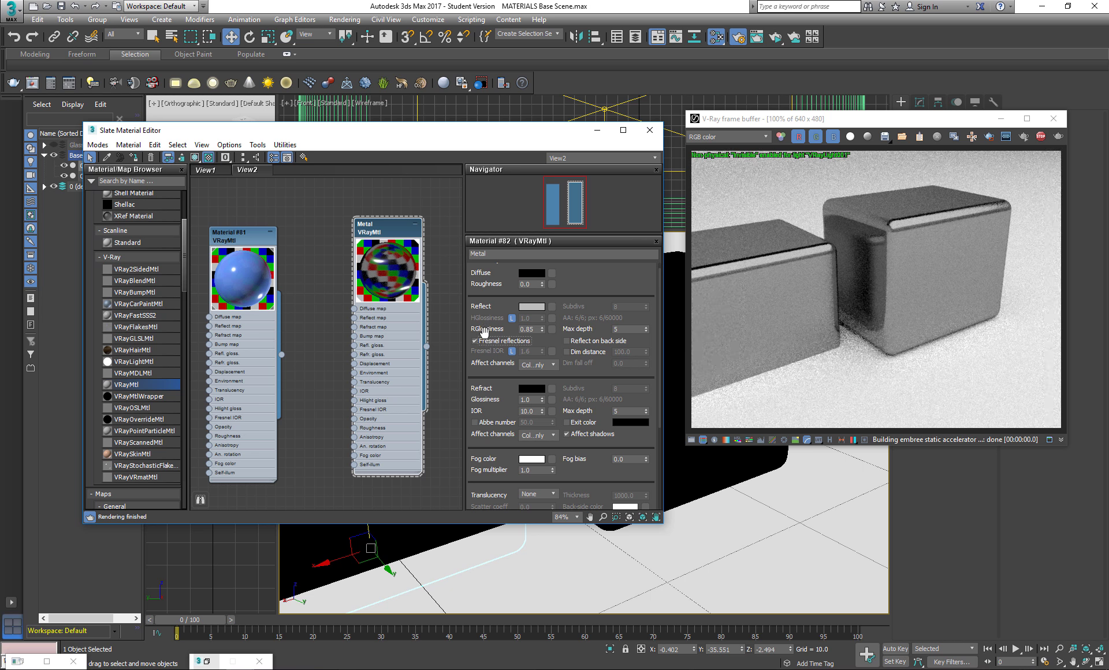
# - Try IOR values of 1.6, 5 and 15 on the Metal material to compare the Fresnel reflections in the live render
pyautogui.click(534, 410)
pyautogui.write('1.6')
pyautogui.press('Return')
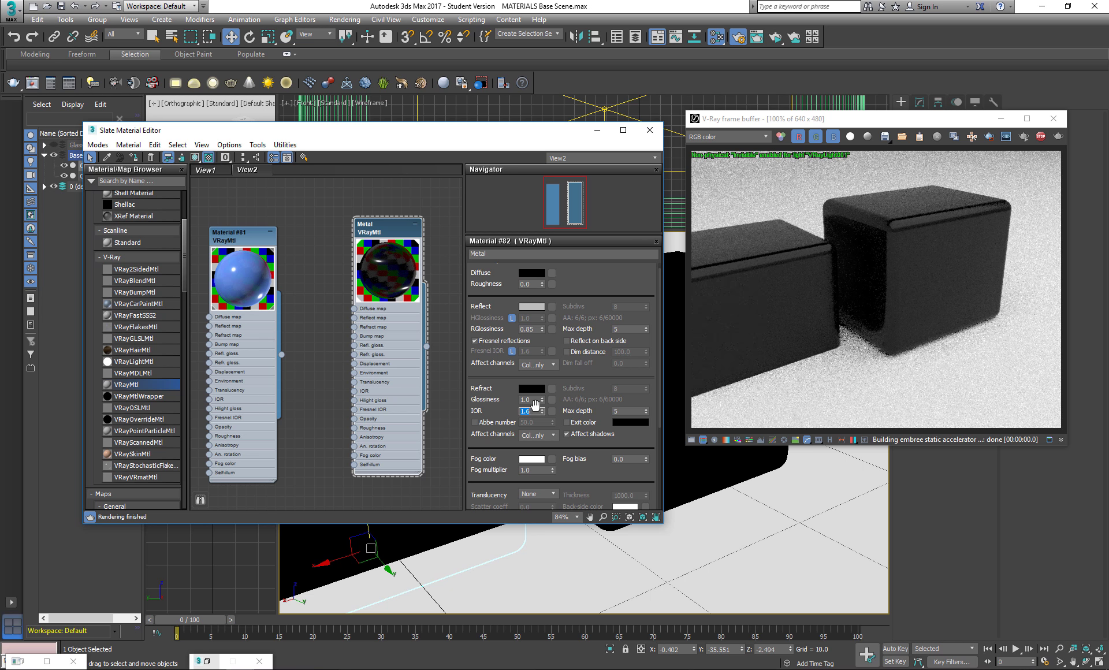
pyautogui.write('5')
pyautogui.press('Return')
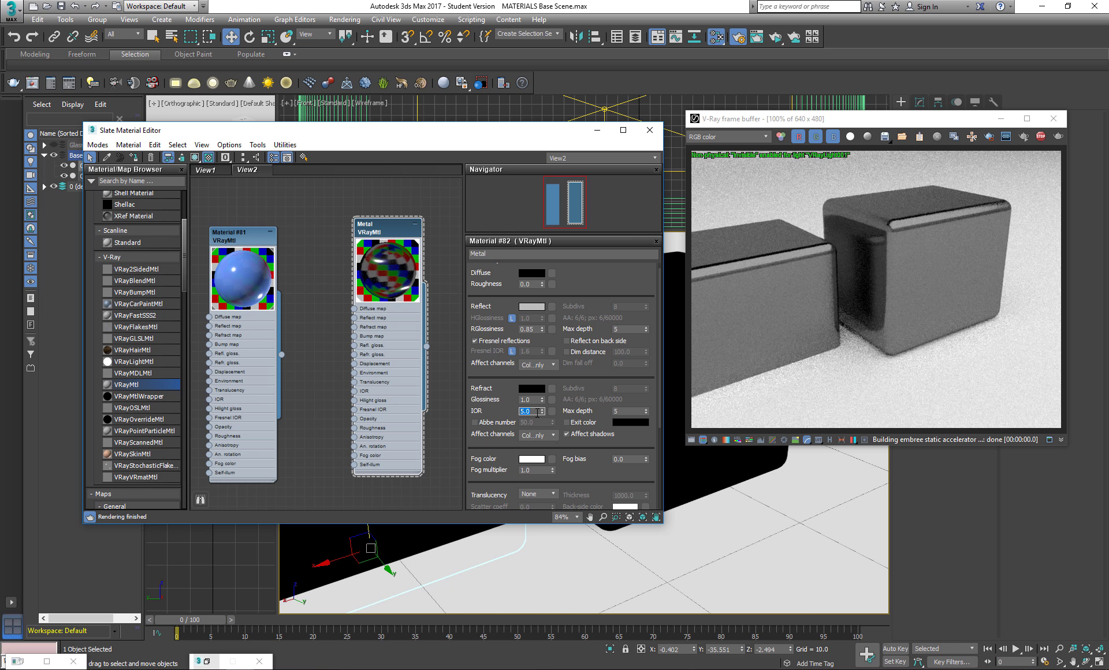
pyautogui.write('10')
pyautogui.press('Return')
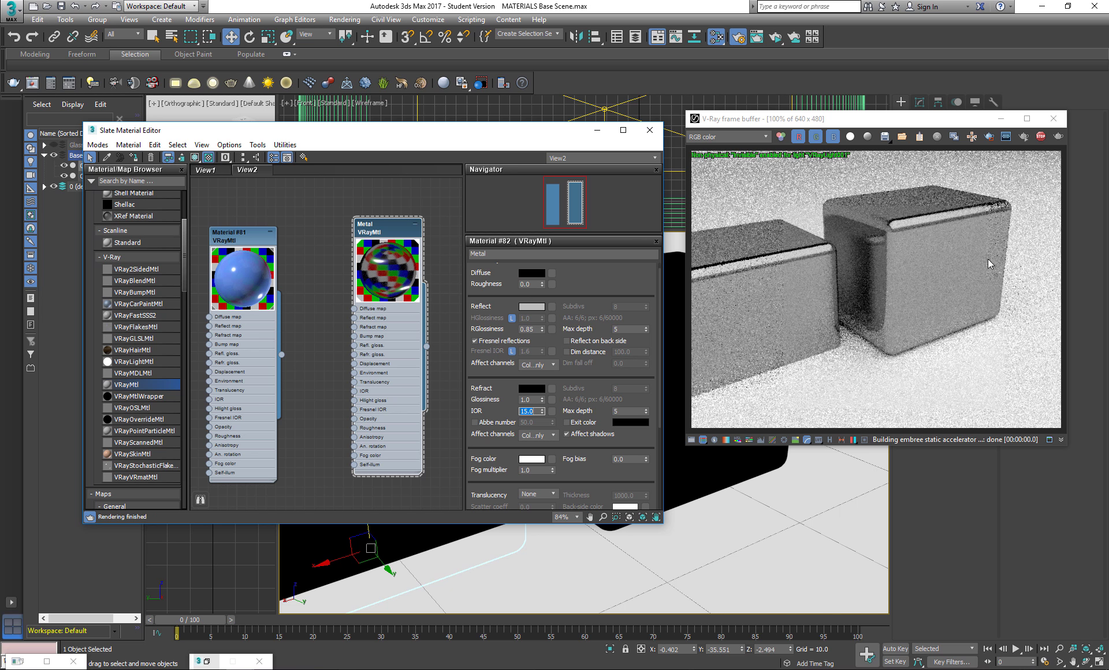
# - Disable Fresnel reflections on the Metal material and reset its IOR to 1.6
pyautogui.click(475, 341)
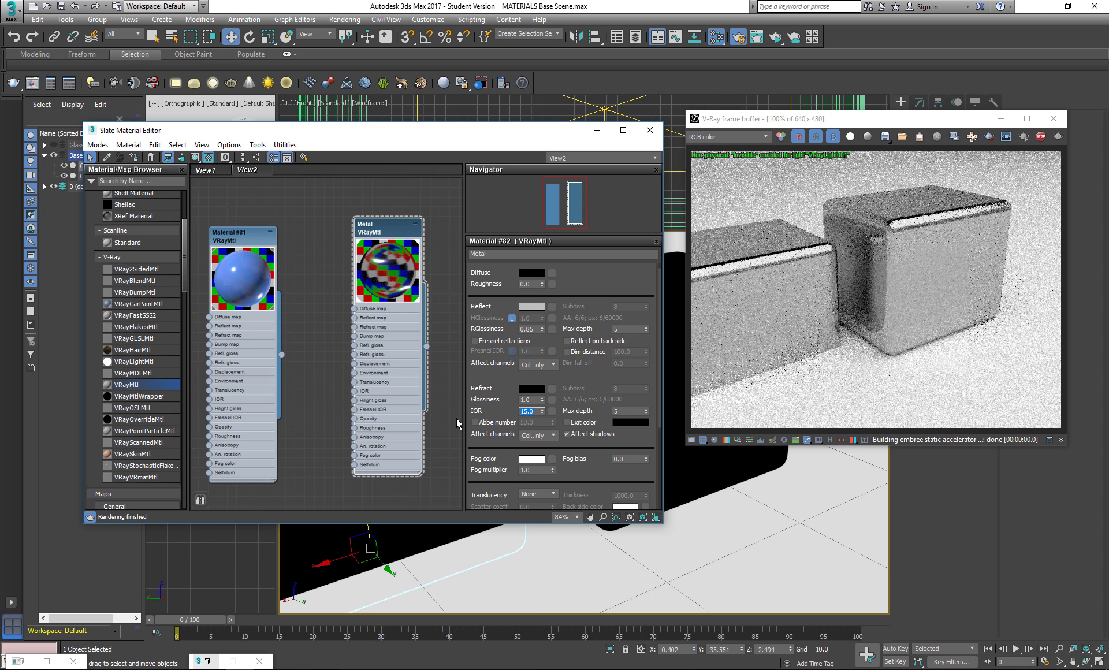
pyautogui.write('1.6')
pyautogui.press('Return')
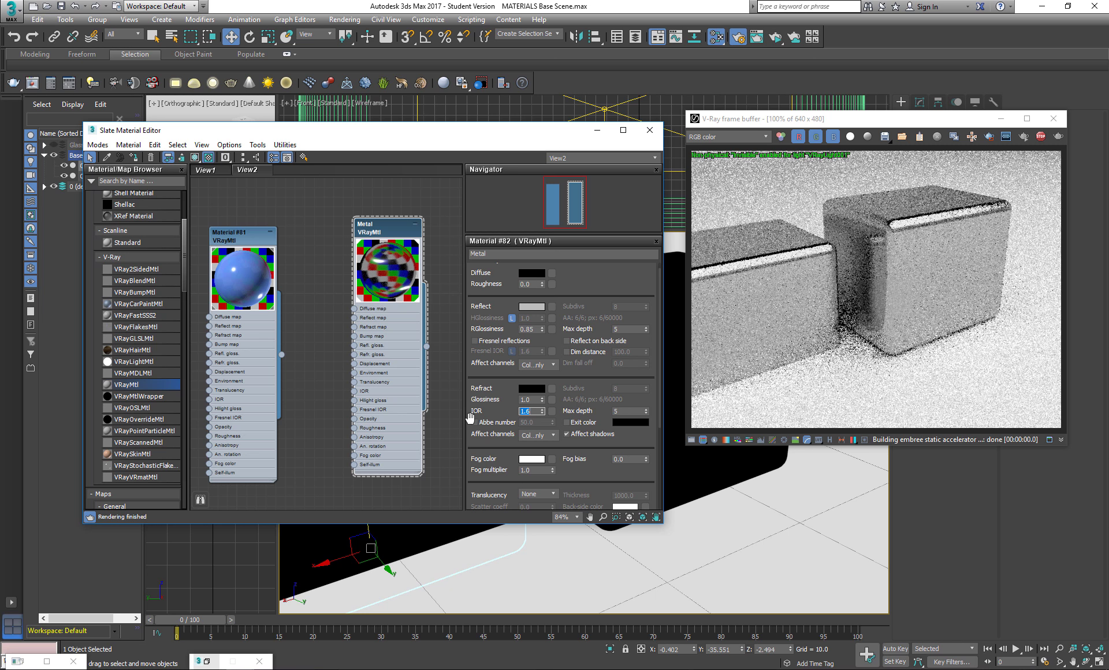